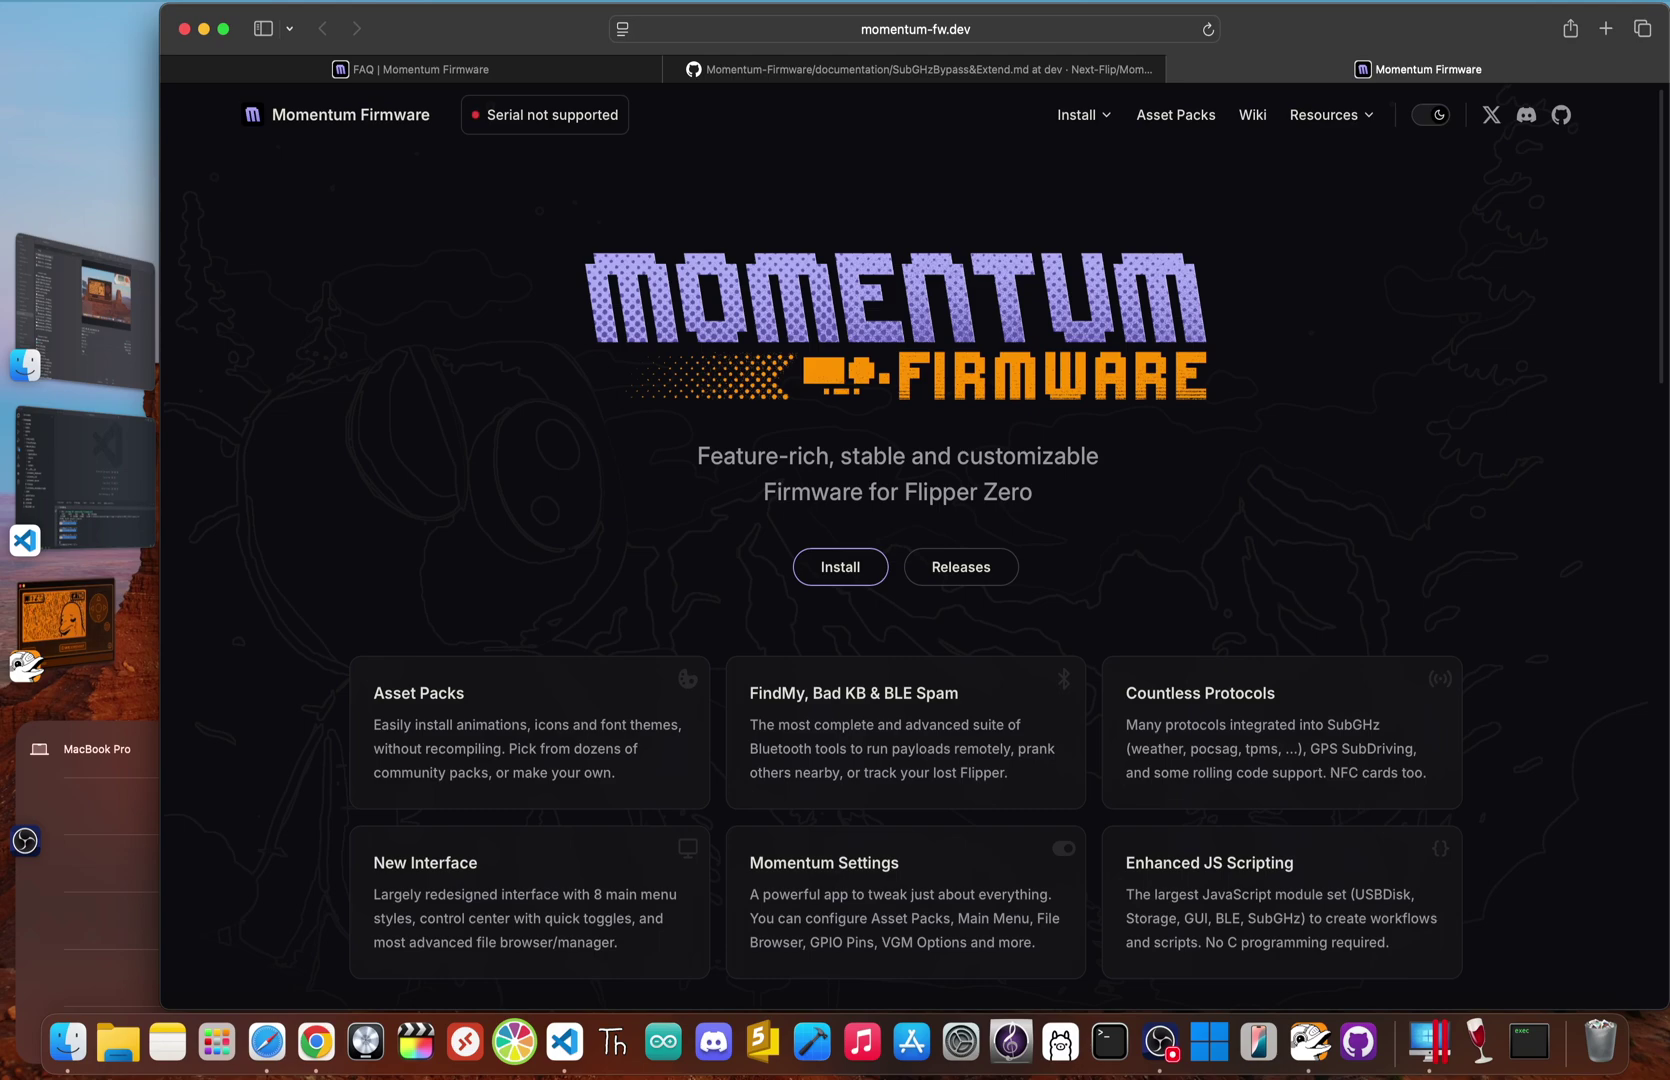
# Review the feature table comparing Momentum with other firmware on the Momentum Firmware site.
pyautogui.hotkey('ctrl', 'Tab')
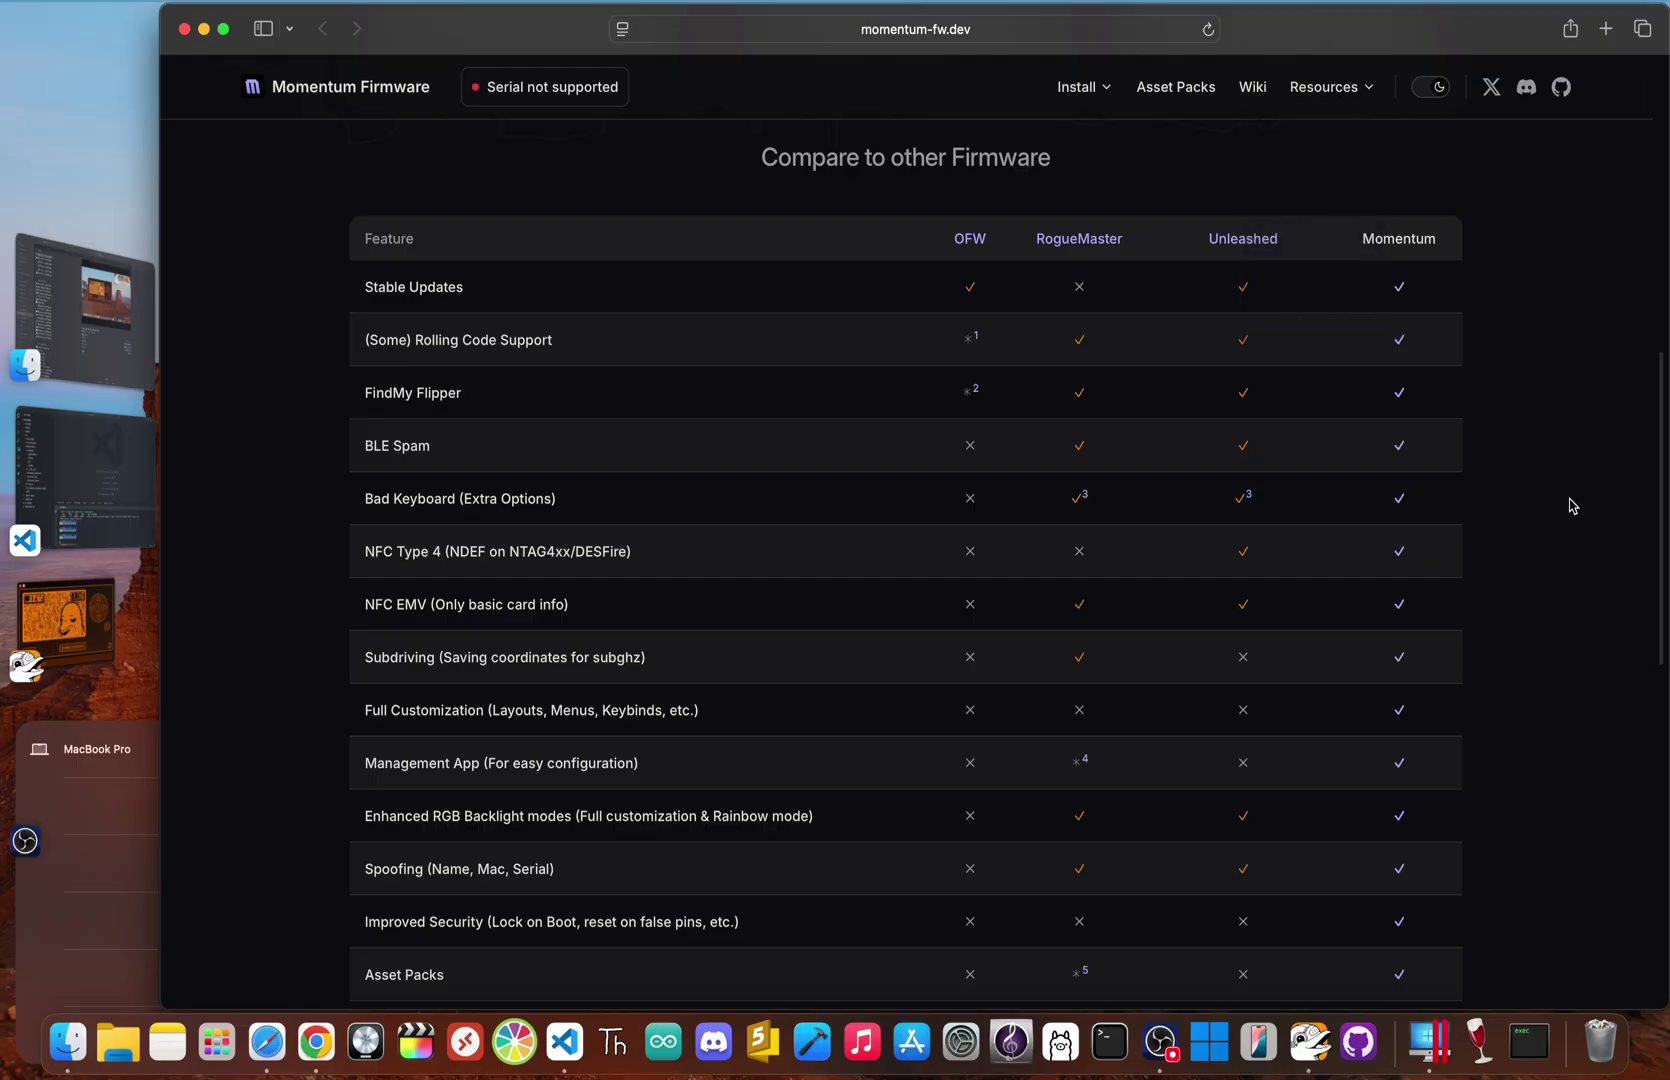
pyautogui.scroll(-2, 1574, 509)
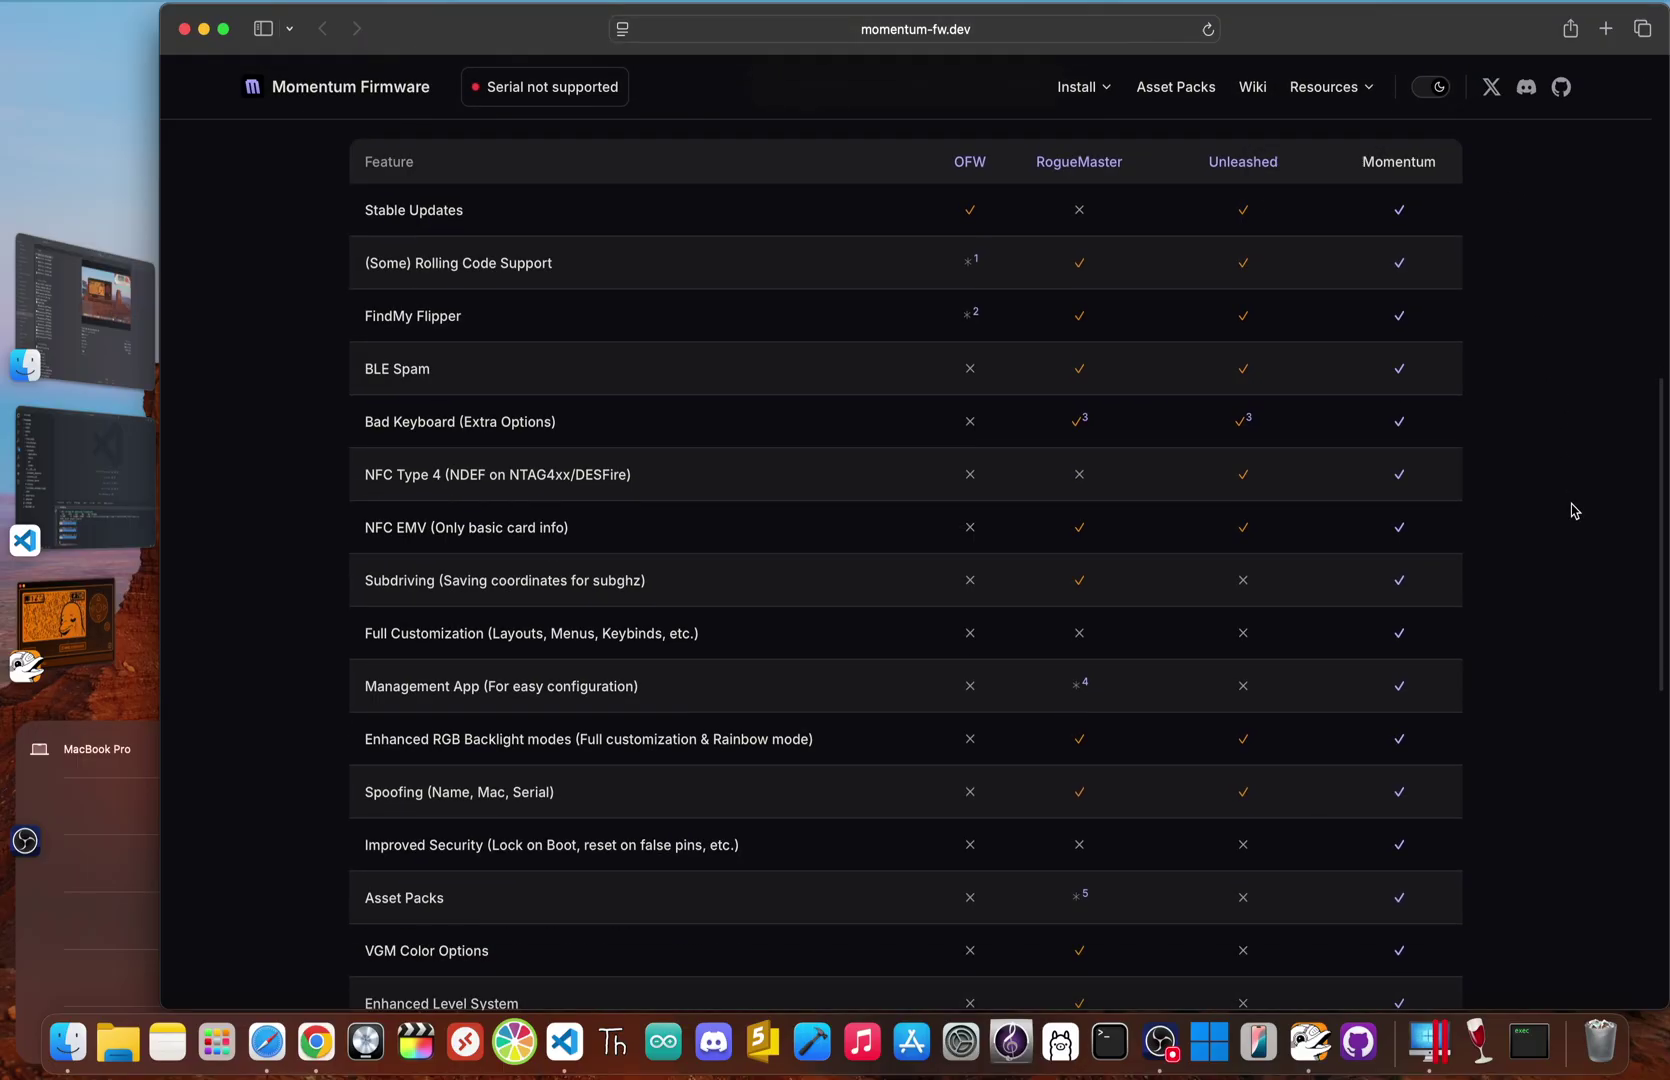
pyautogui.scroll(-4, 1573, 510)
pyautogui.scroll(-7, 1573, 511)
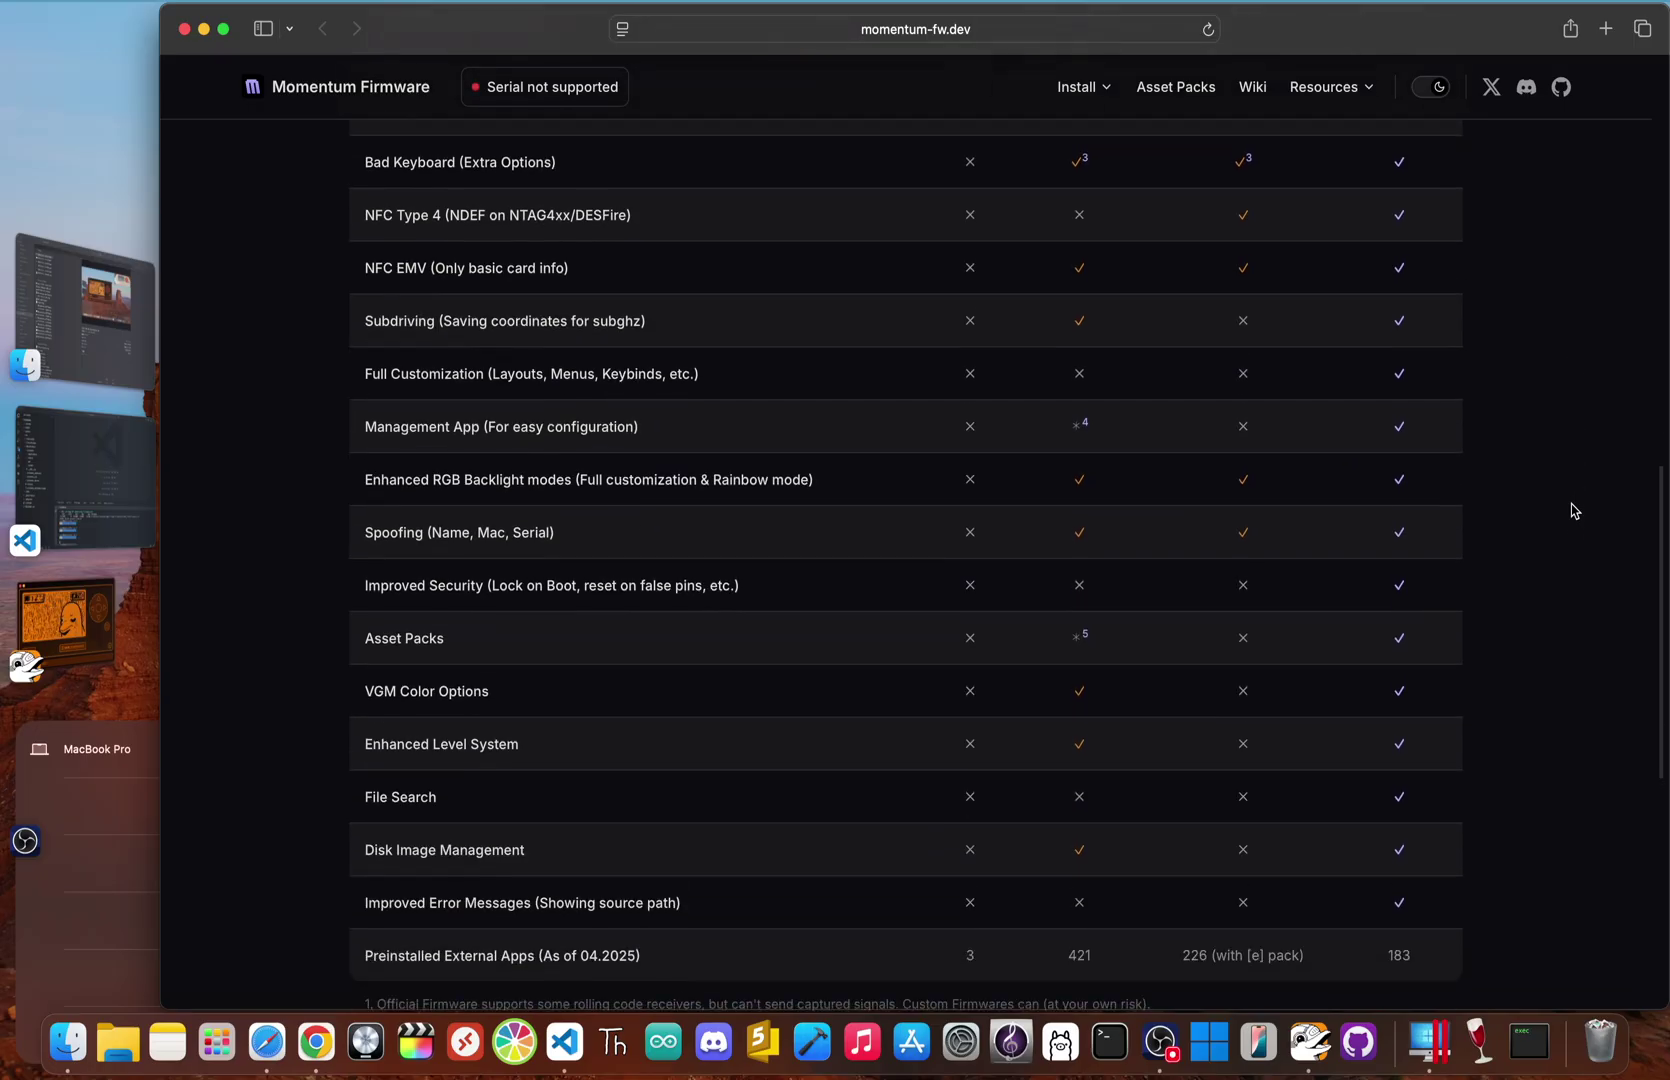
pyautogui.scroll(-1, 1573, 511)
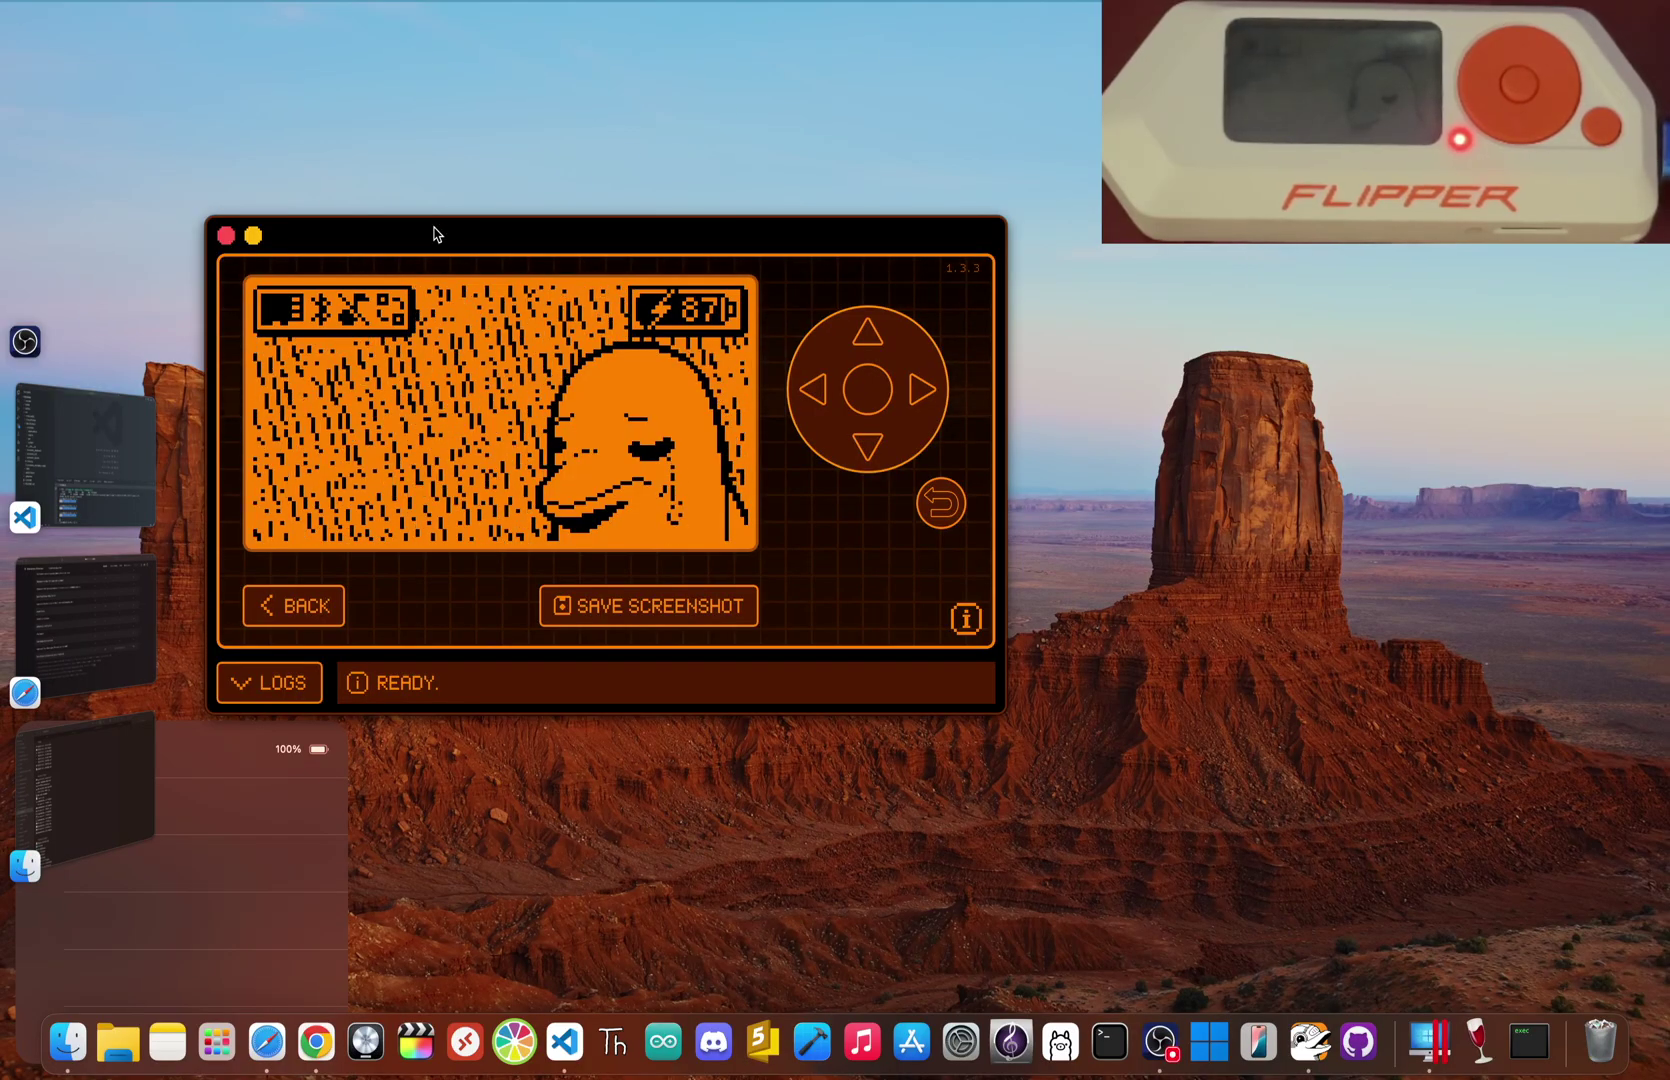
# Close the qFlipper window, connect the Flipper to the Momentum site in Chrome, and choose the Mainline channel in the Web Updater.
pyautogui.click(227, 236)
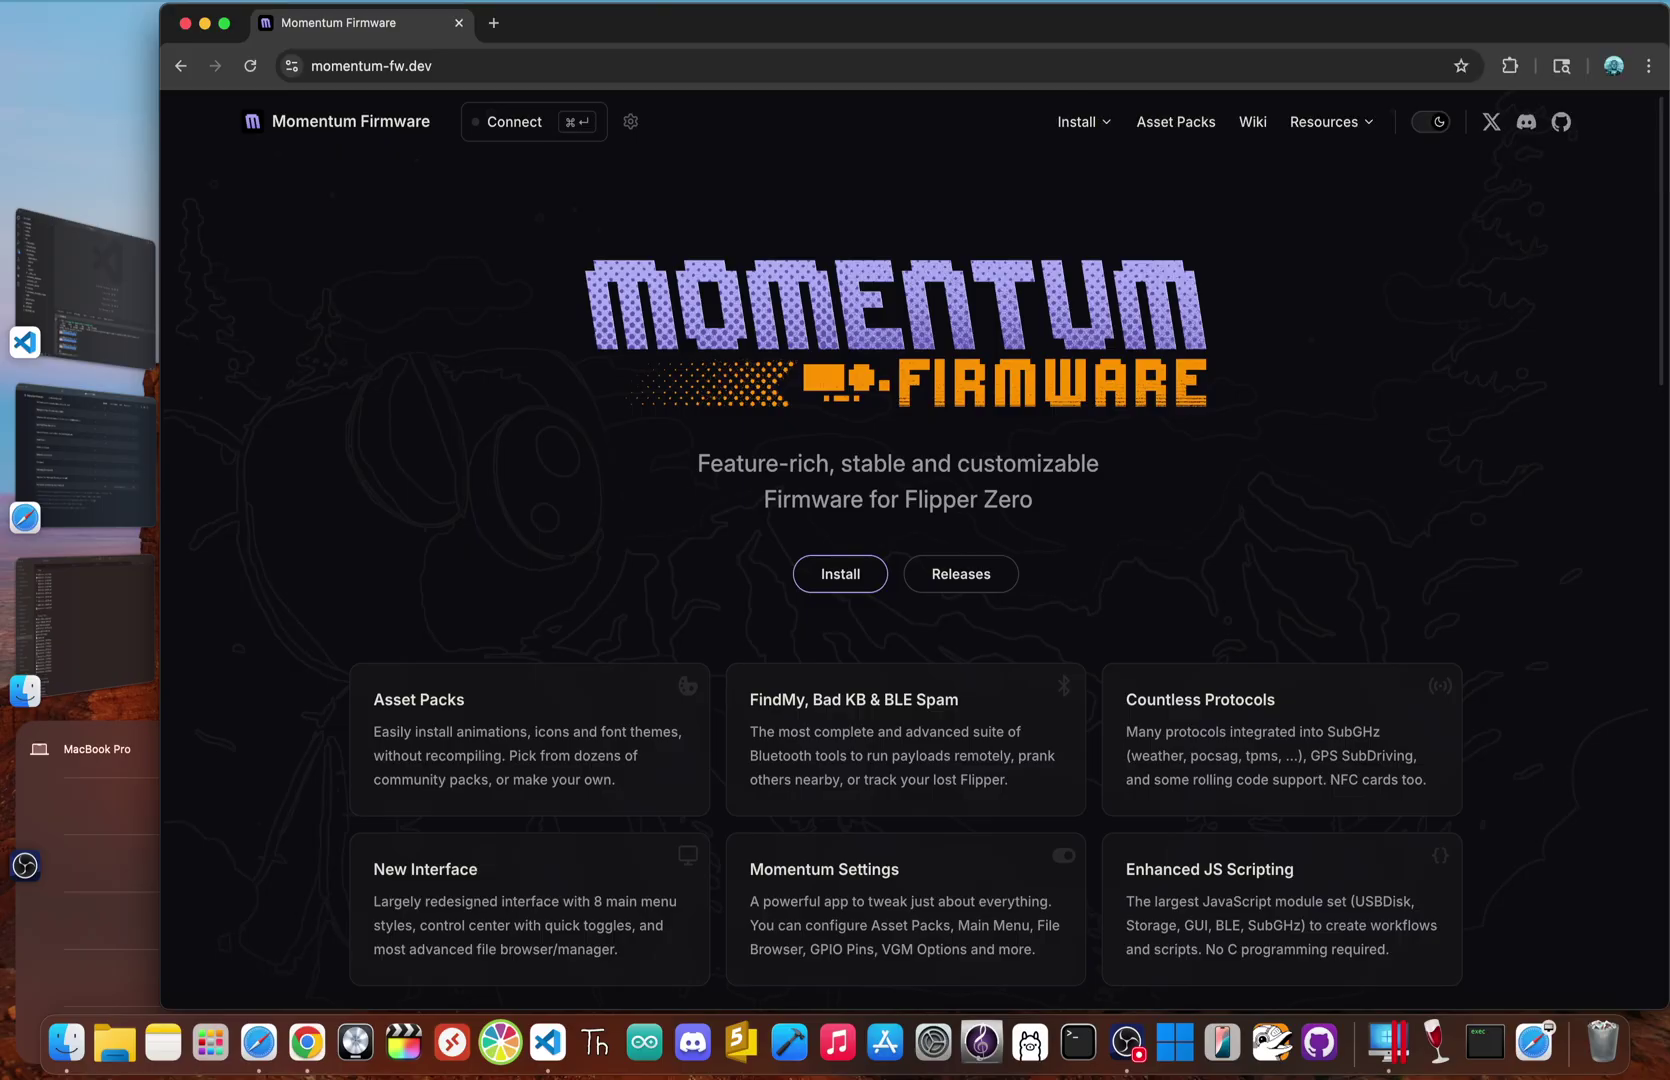
pyautogui.click(559, 125)
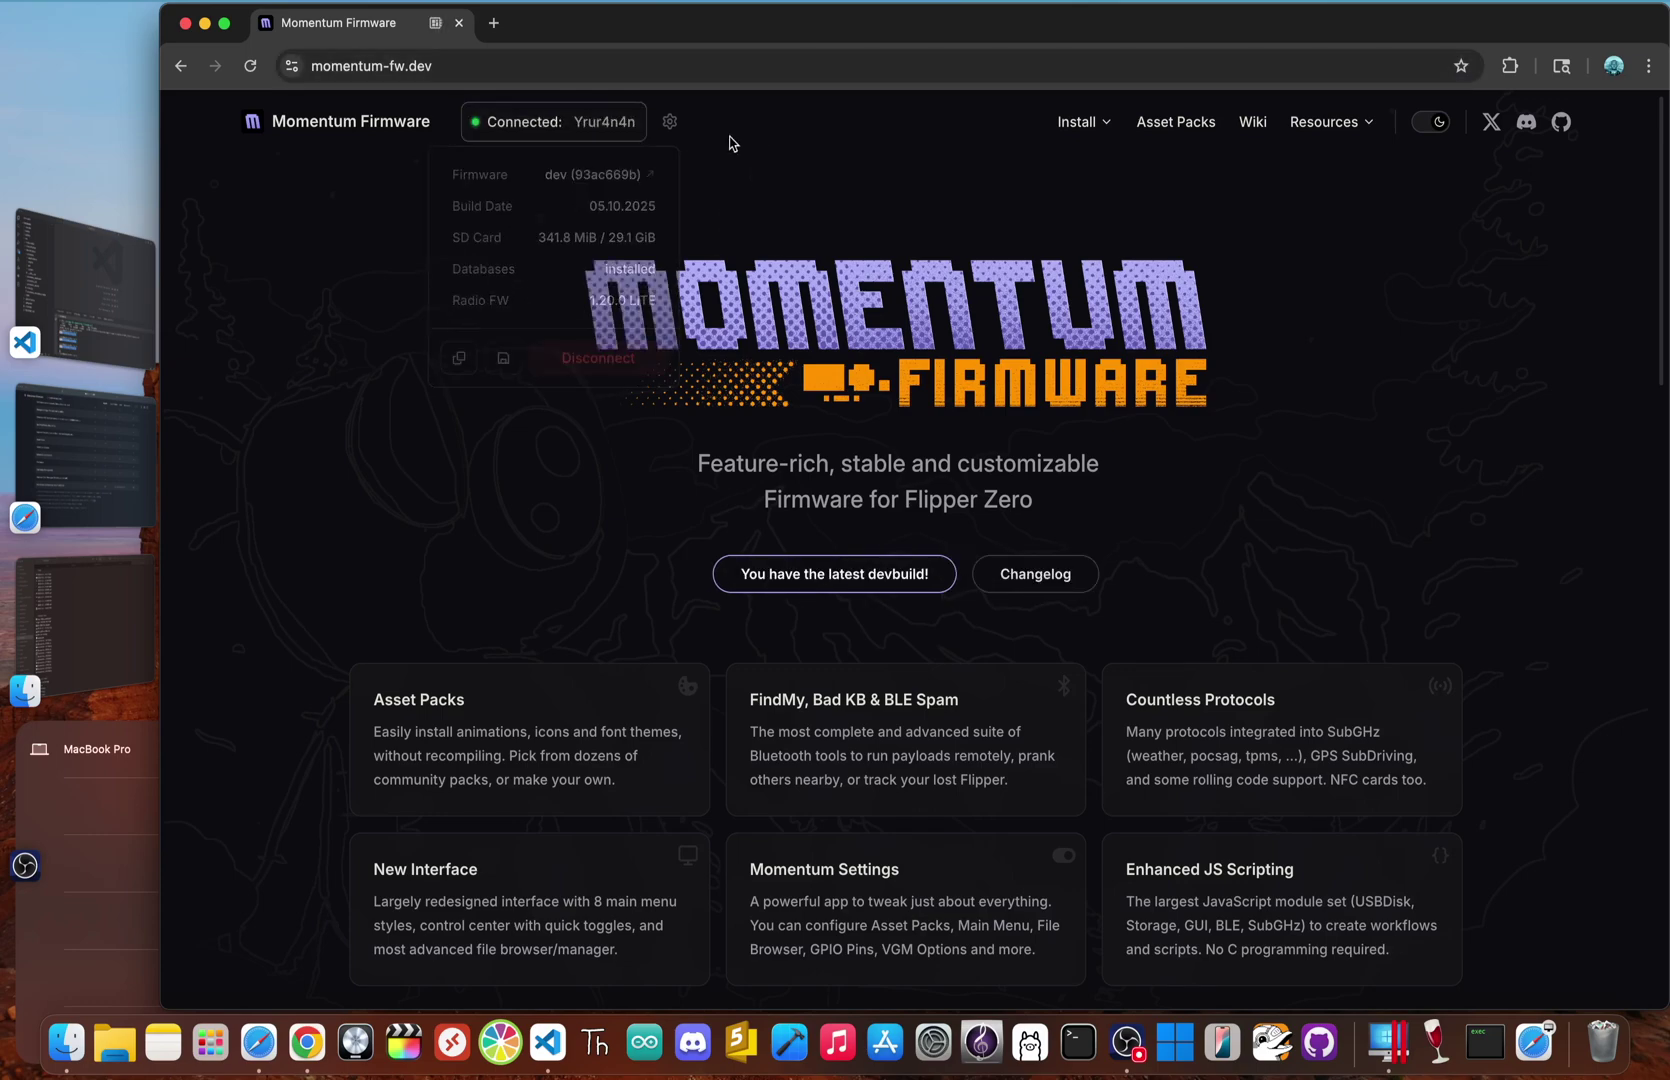
pyautogui.moveTo(1076, 122)
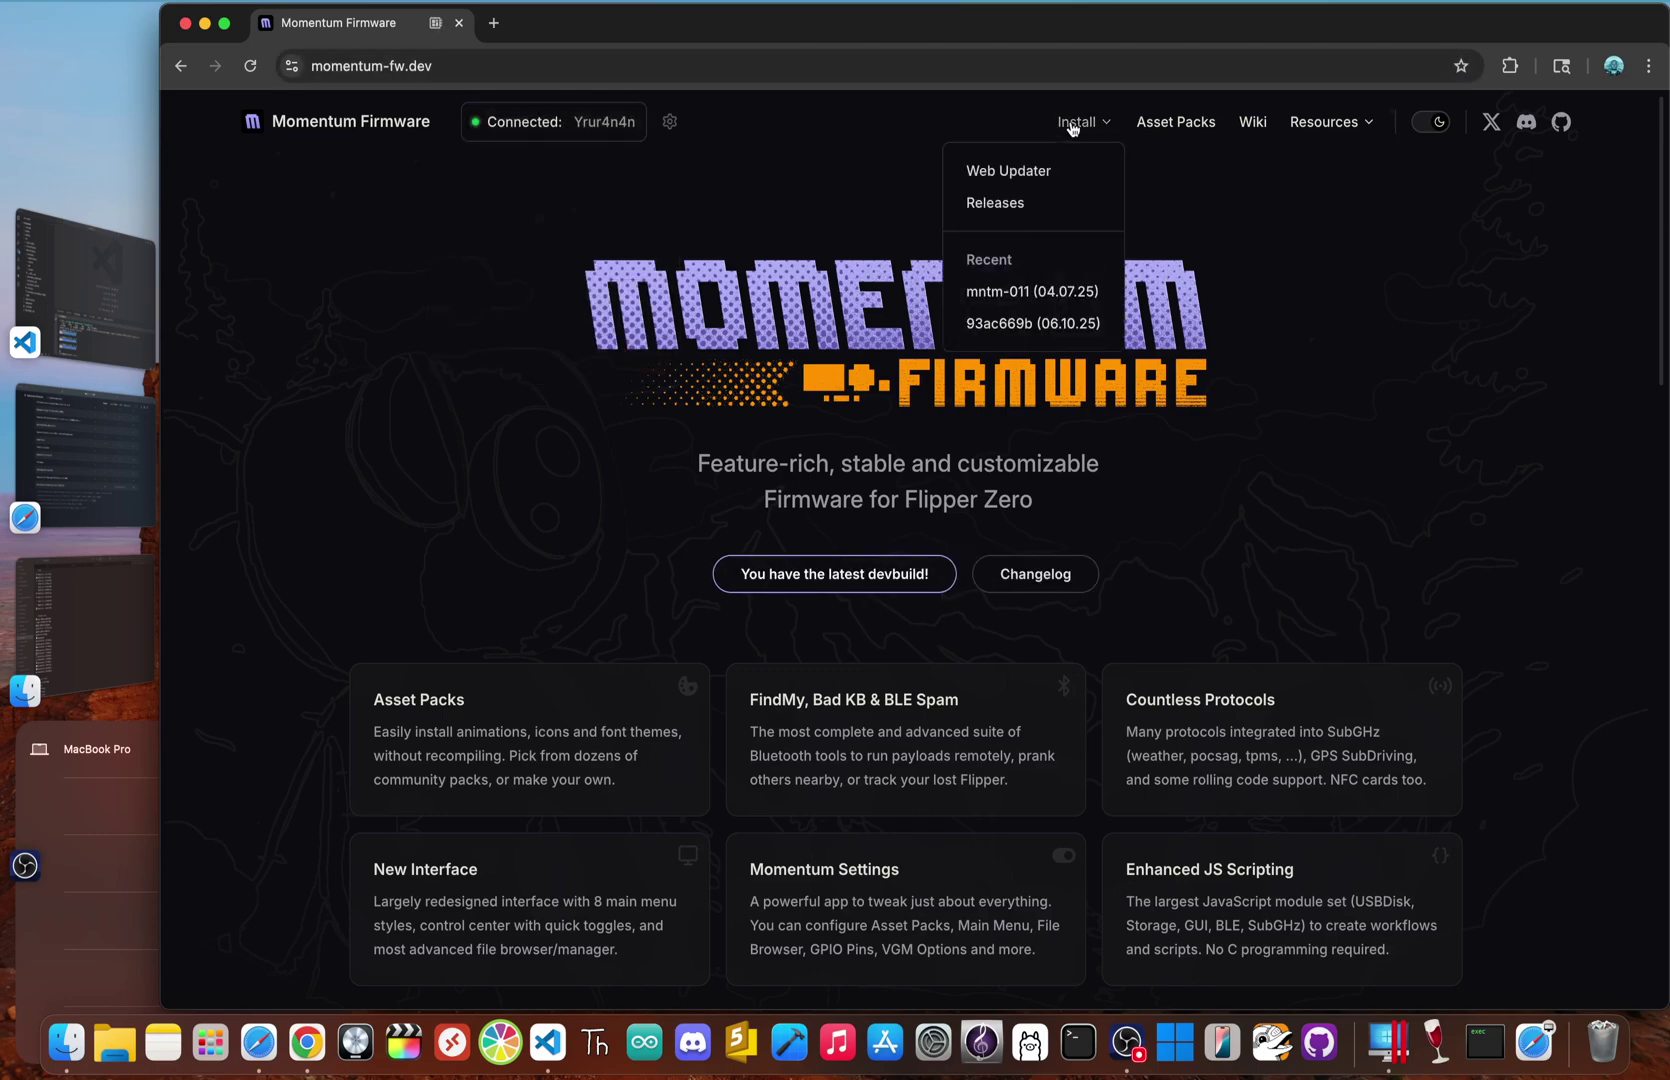
pyautogui.click(1031, 169)
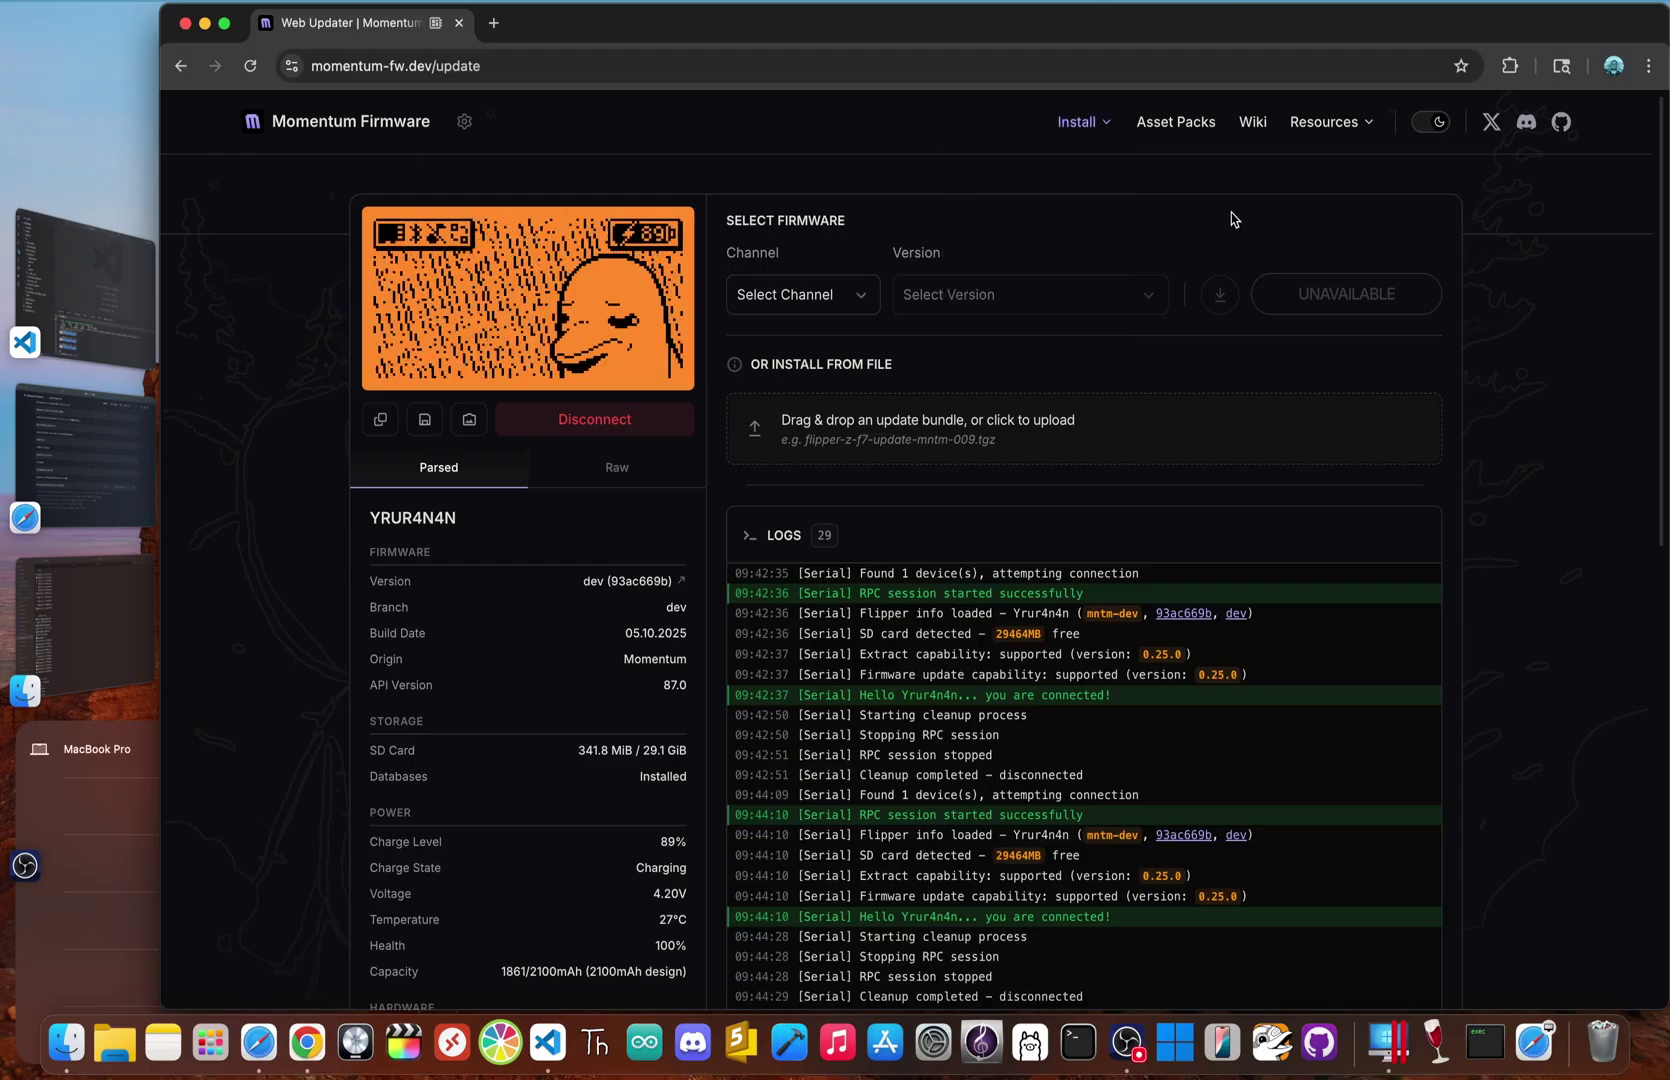
pyautogui.click(853, 298)
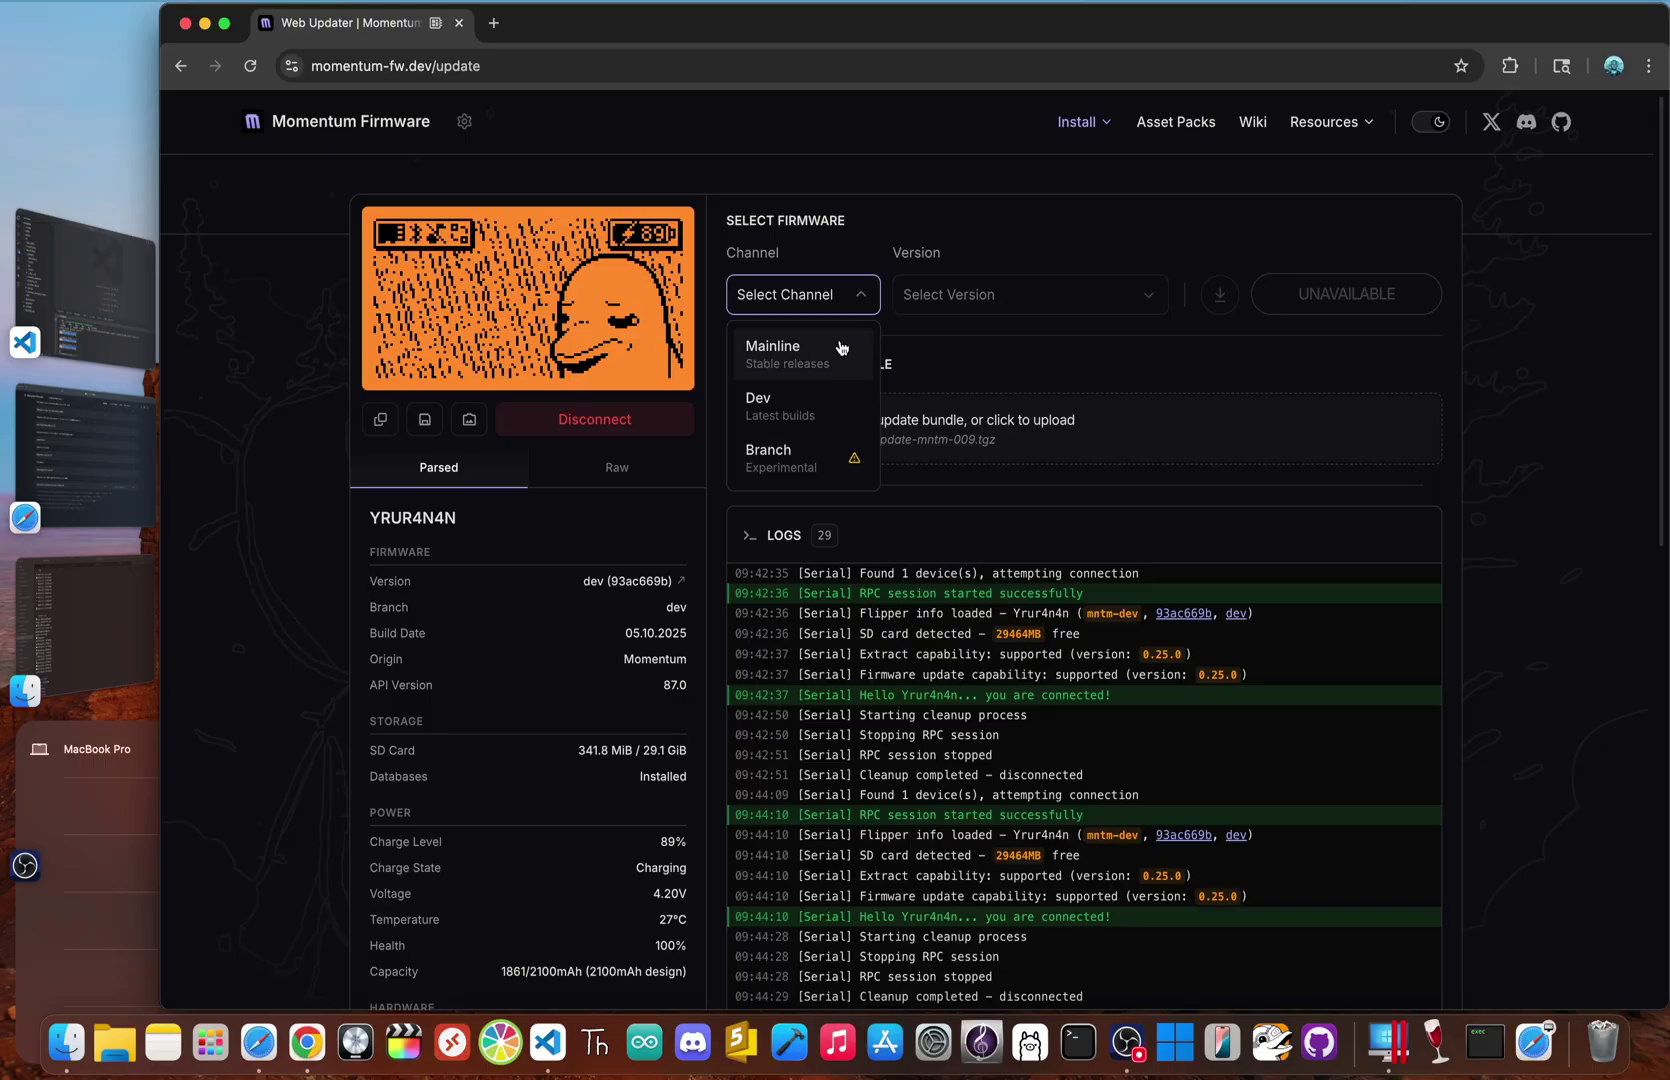
pyautogui.click(845, 348)
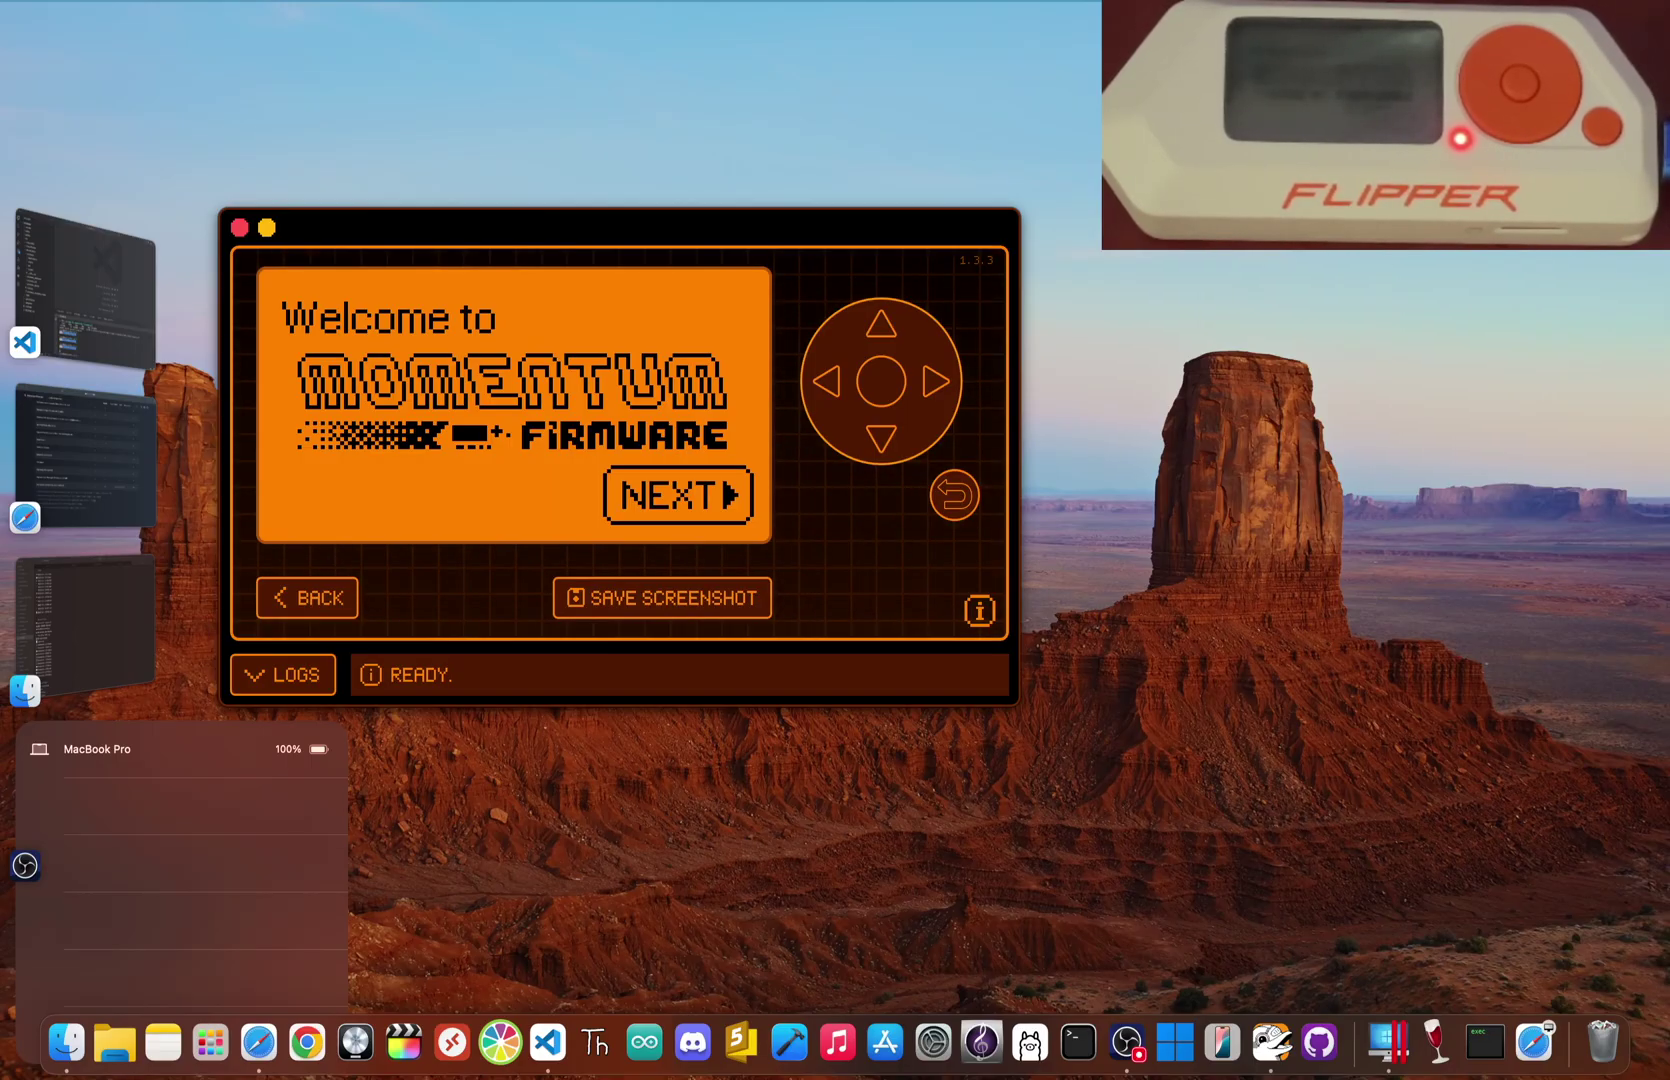
# Switch to qFlipper and go through the Momentum welcome screens on the Flipper until the introduction is finished.
pyautogui.press('Right')
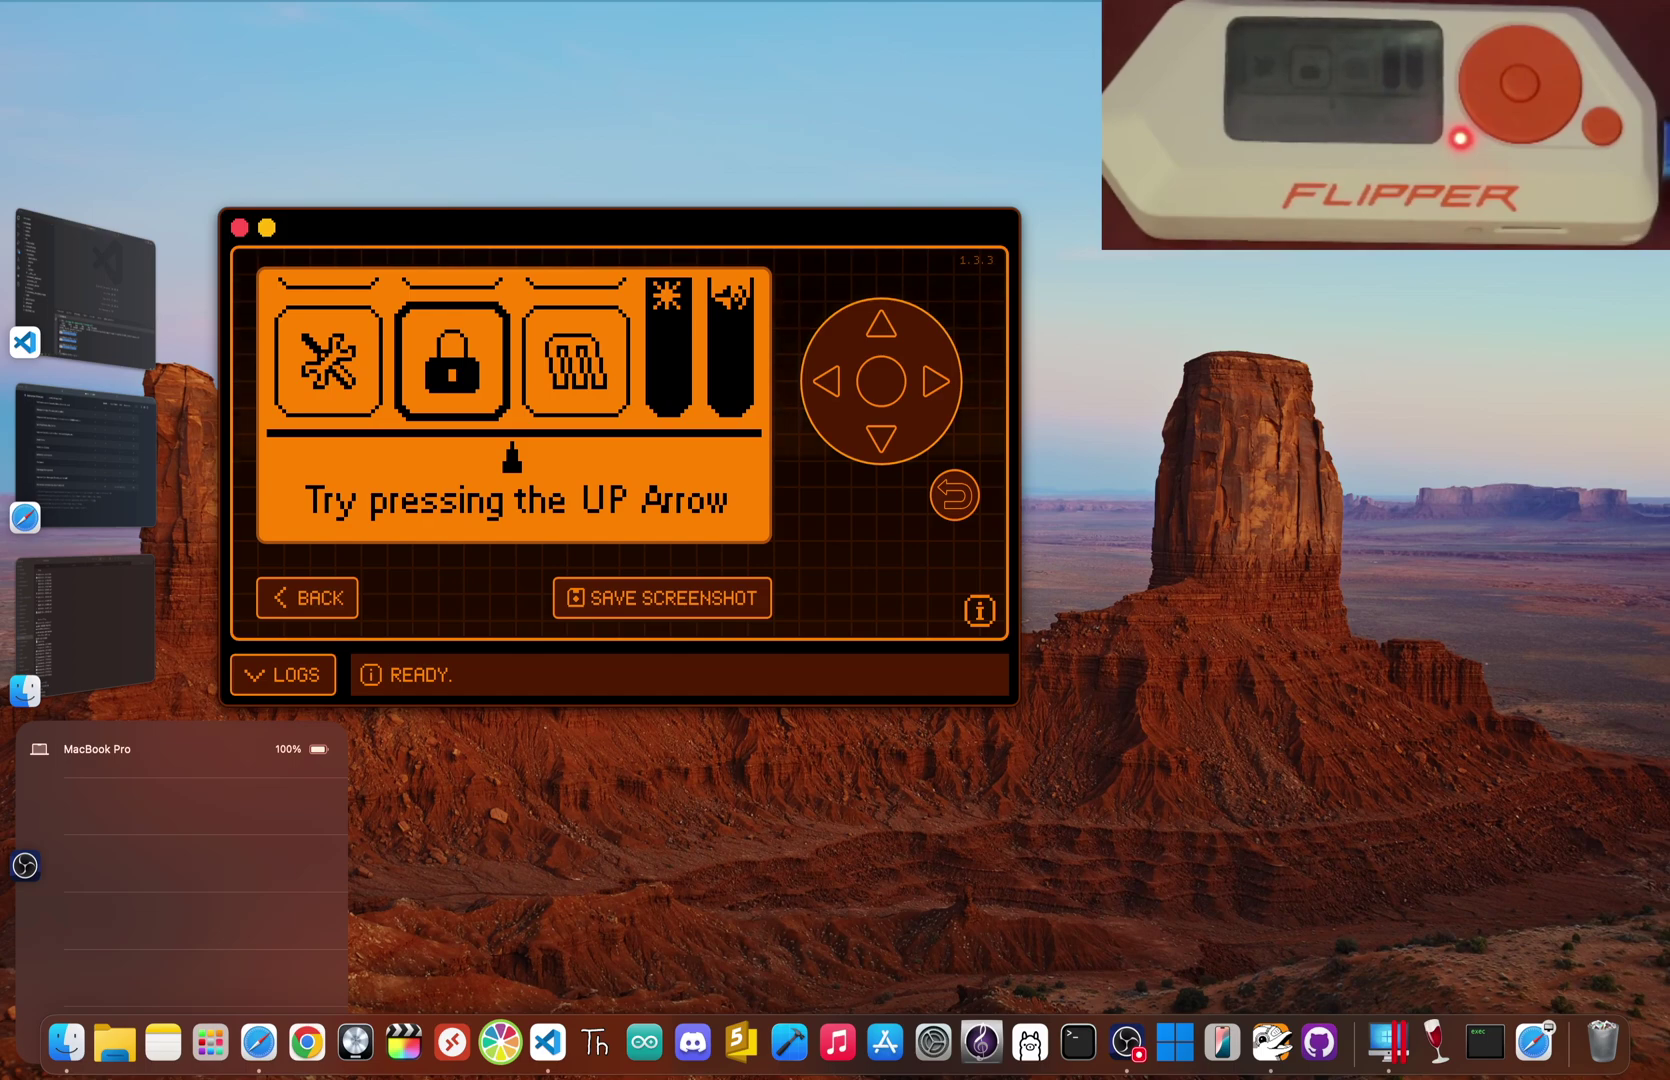
pyautogui.press('Up')
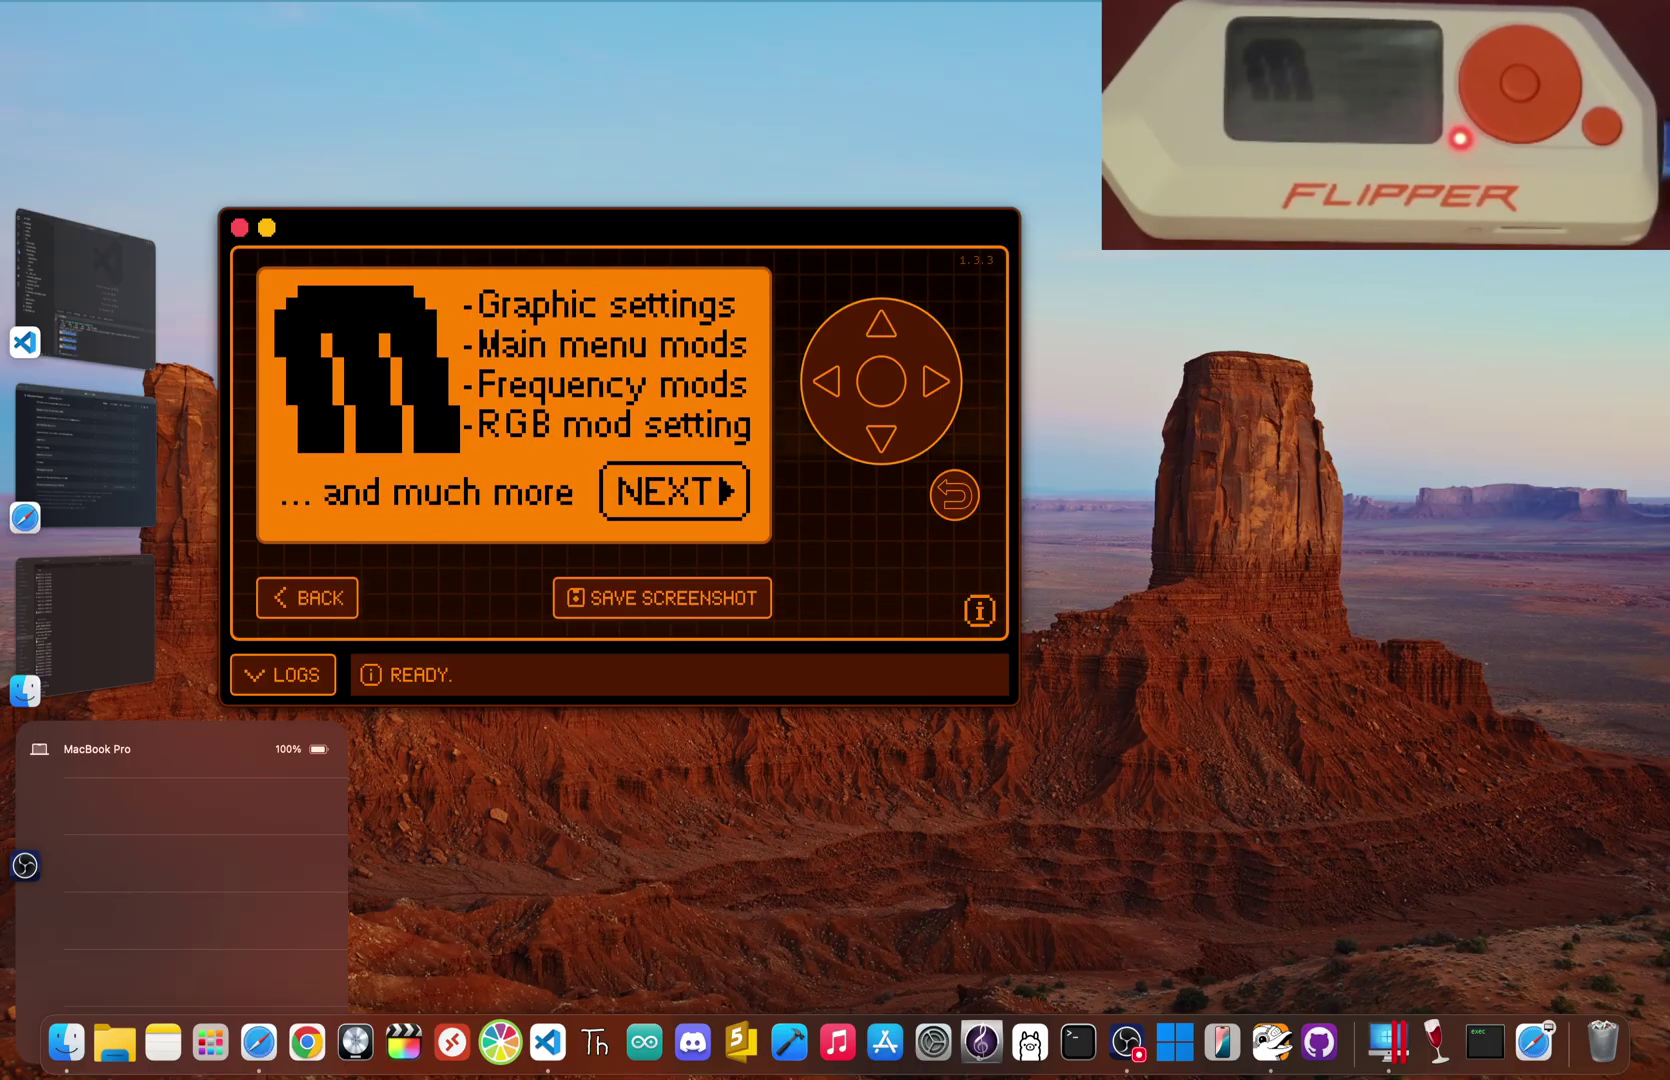
pyautogui.press('Right')
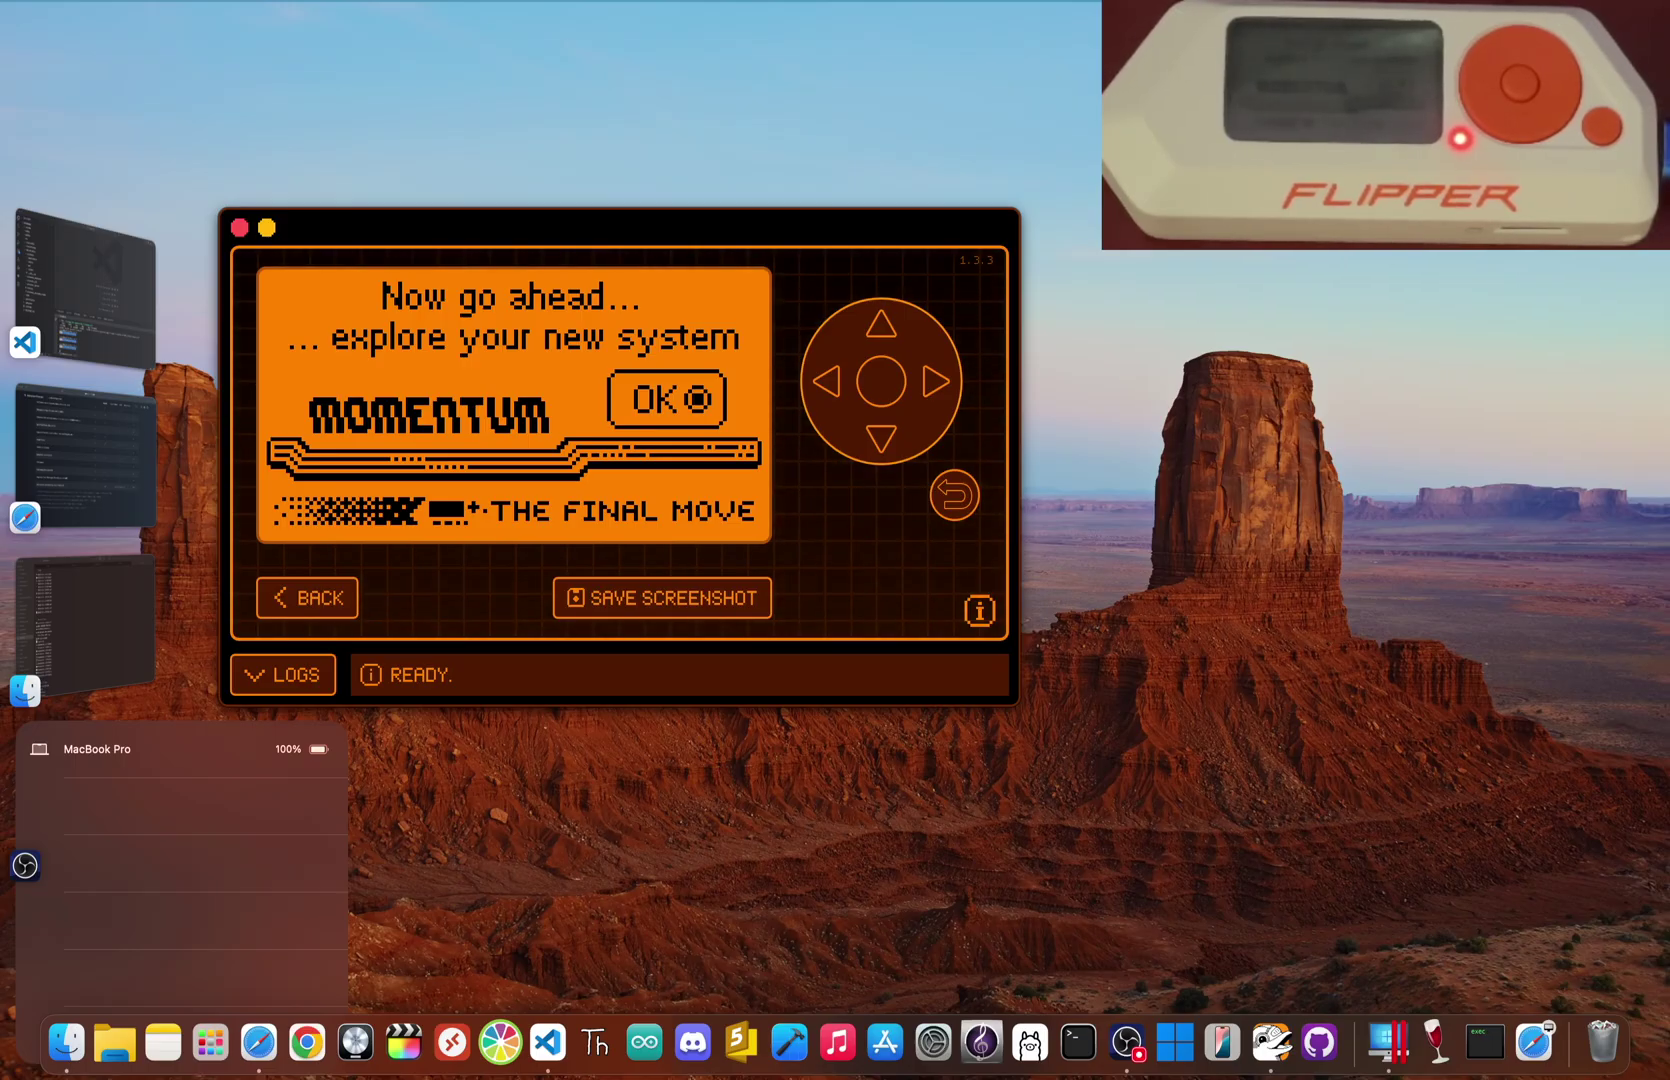
pyautogui.press('Return')
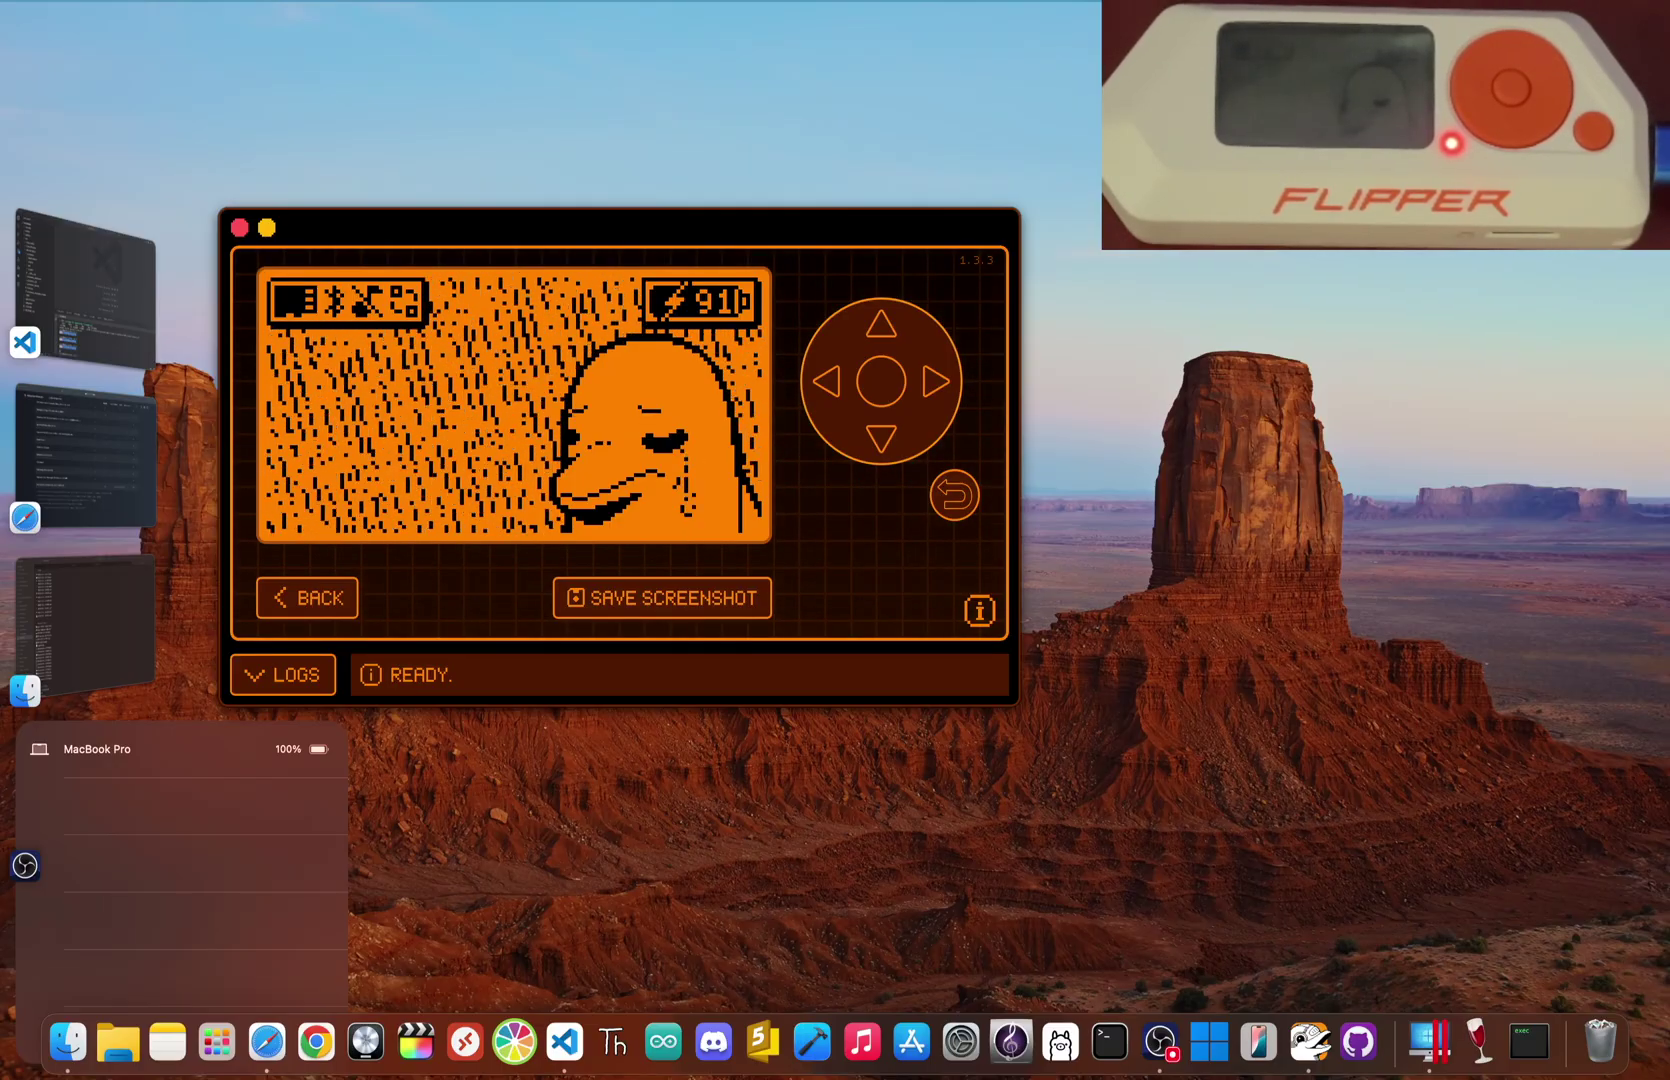
# Open the Sub-GHz app from the Flipper's main menu and start the Read function.
pyautogui.press('Return')
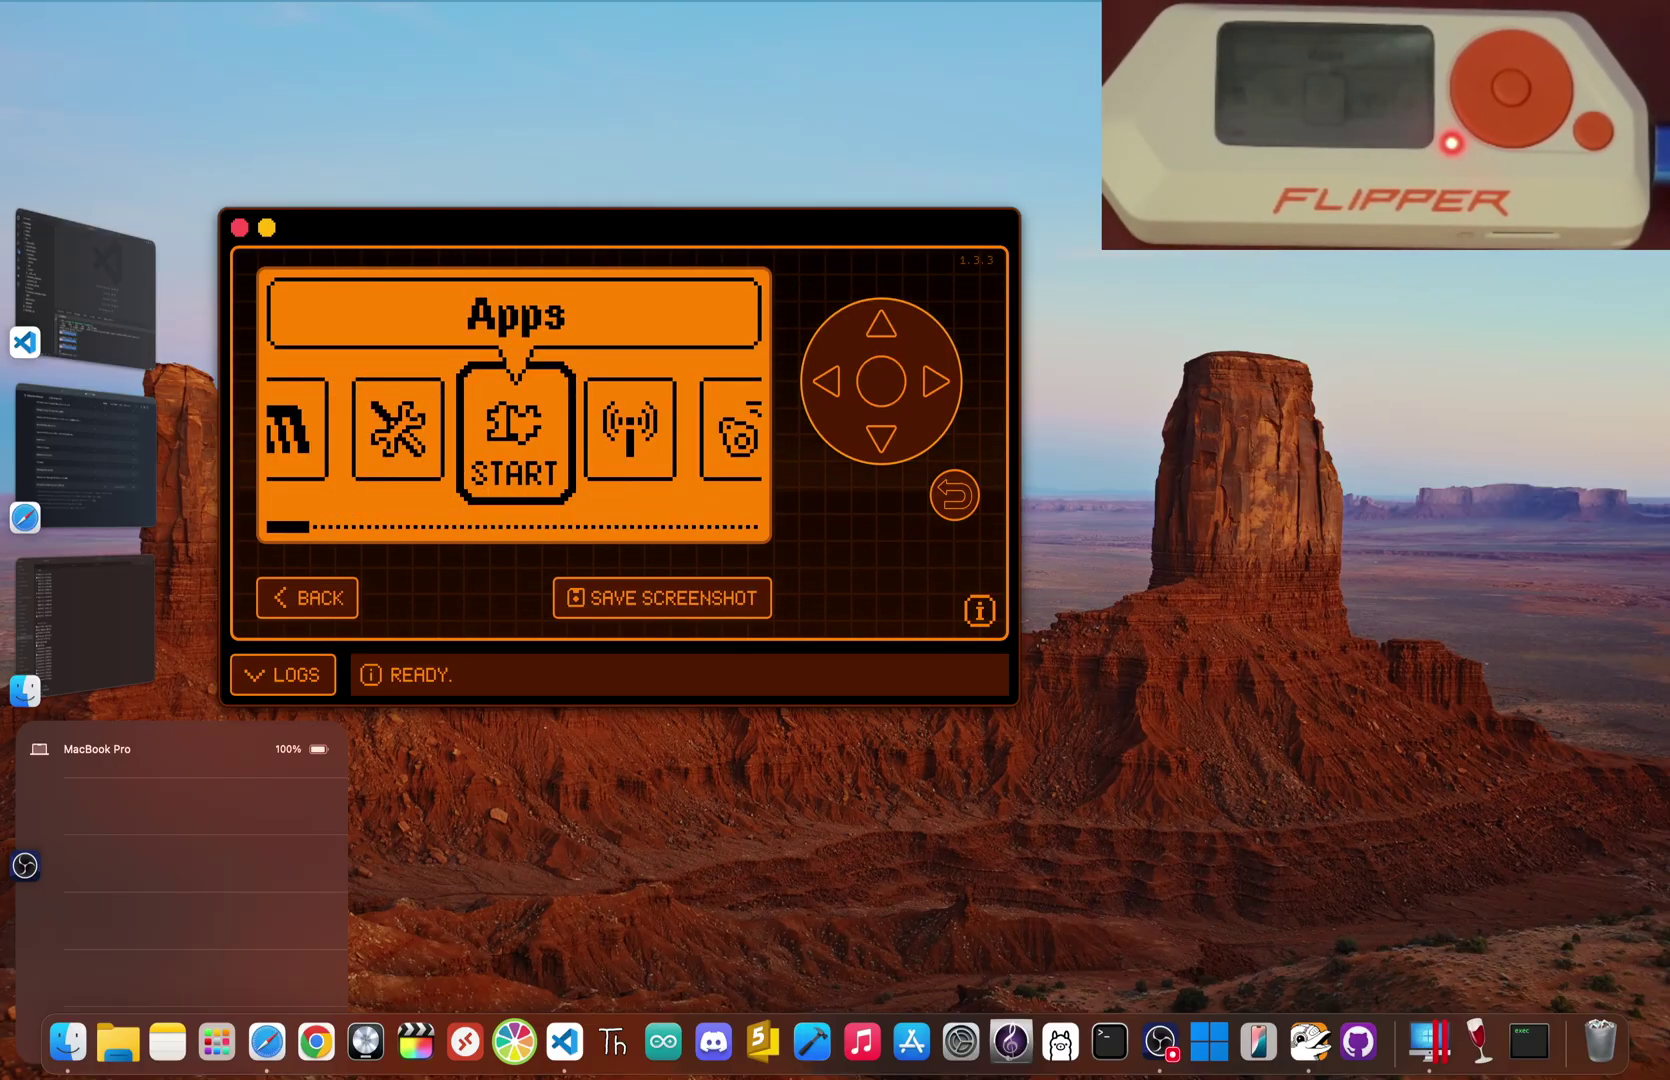
pyautogui.press('Right')
pyautogui.press('Right')
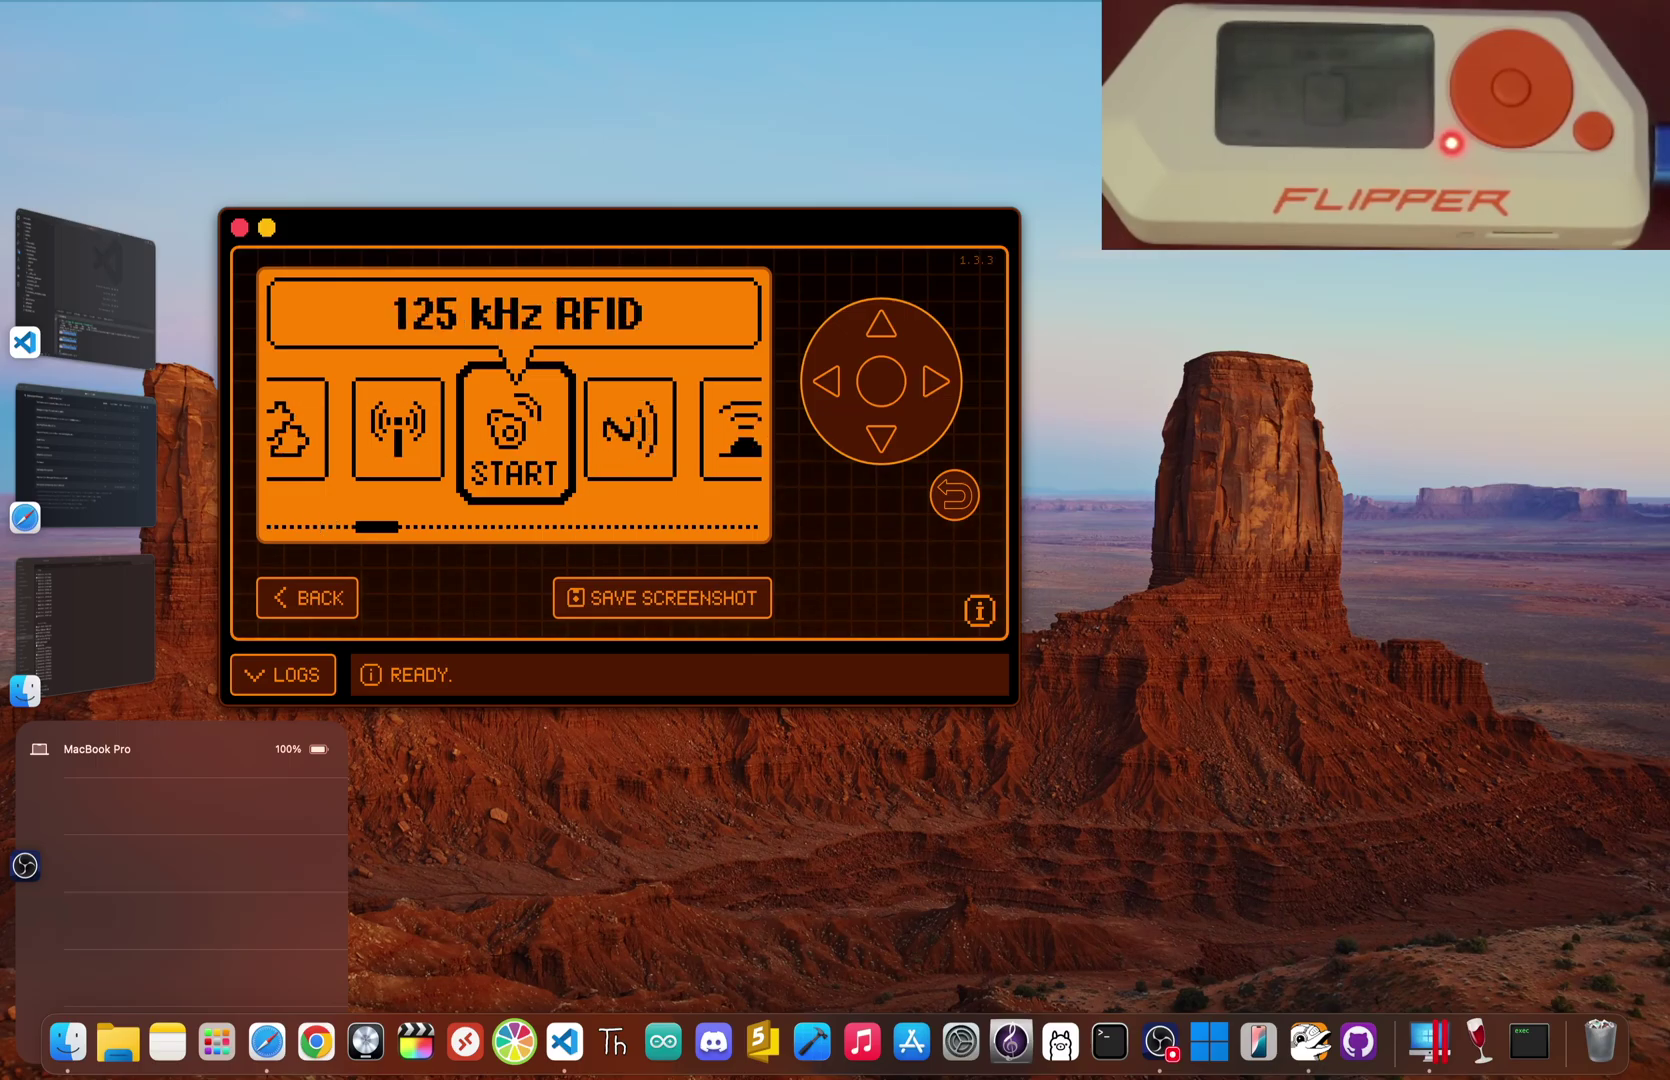
pyautogui.press('Left')
pyautogui.press('Return')
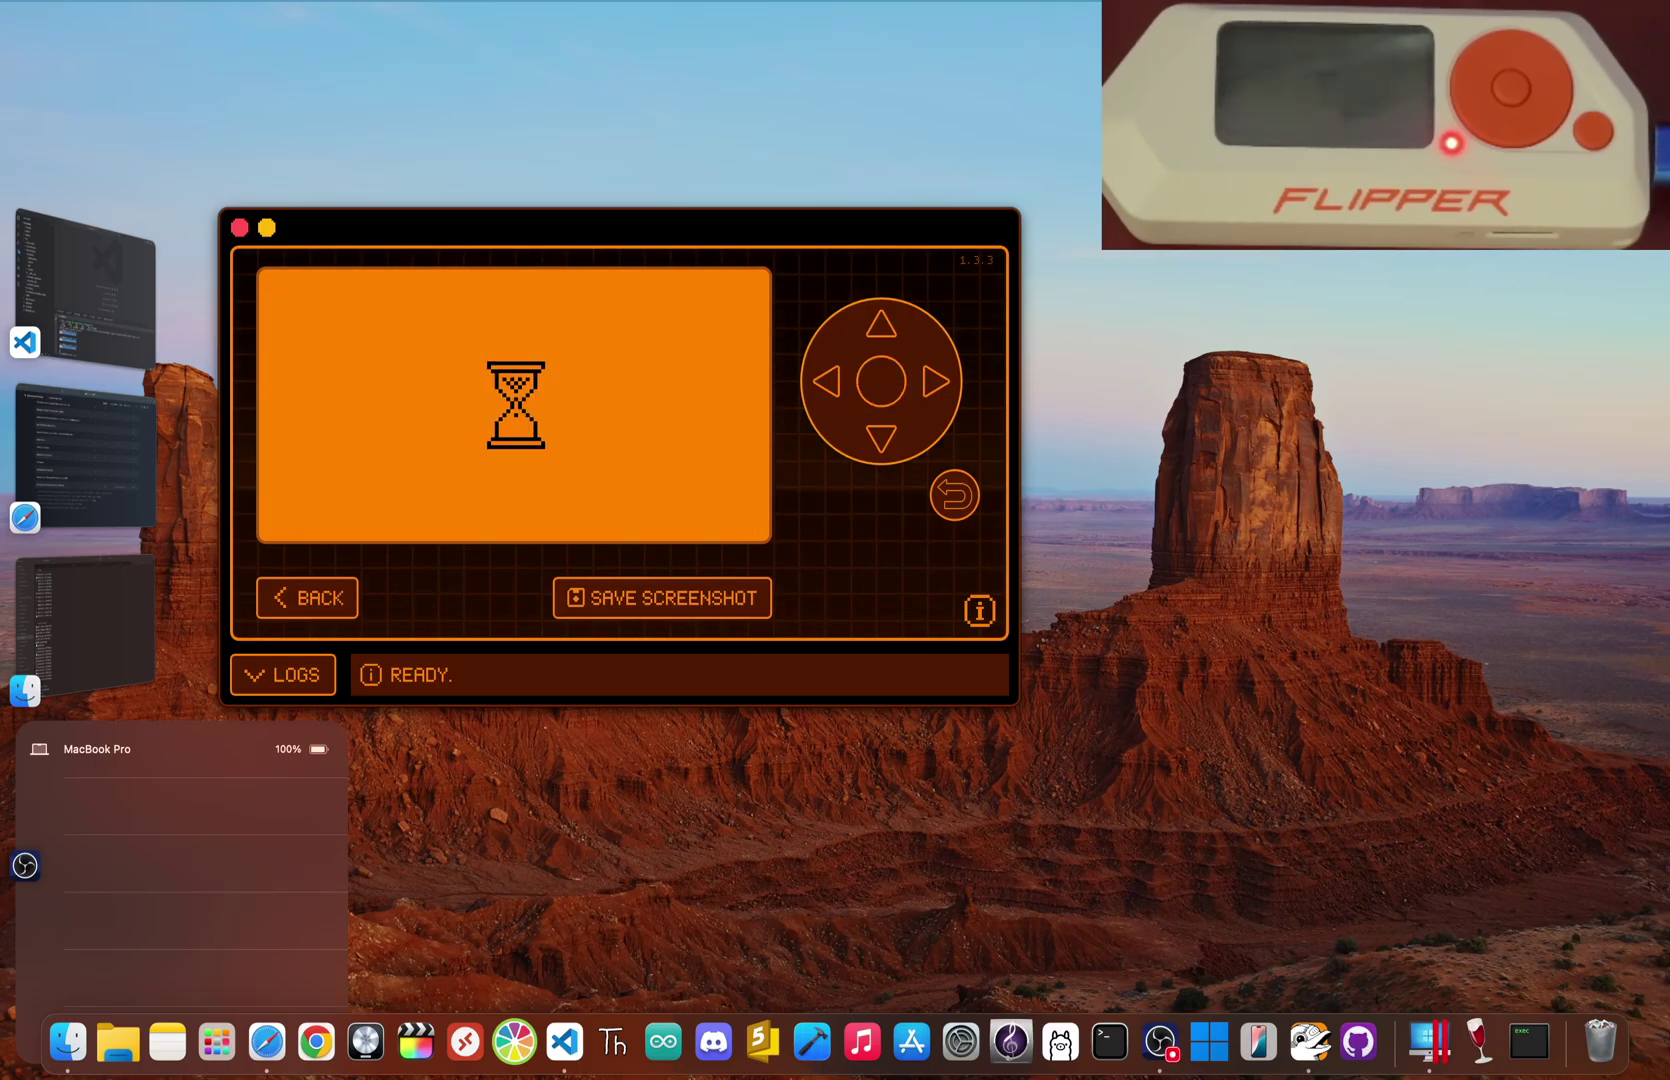
pyautogui.press('Return')
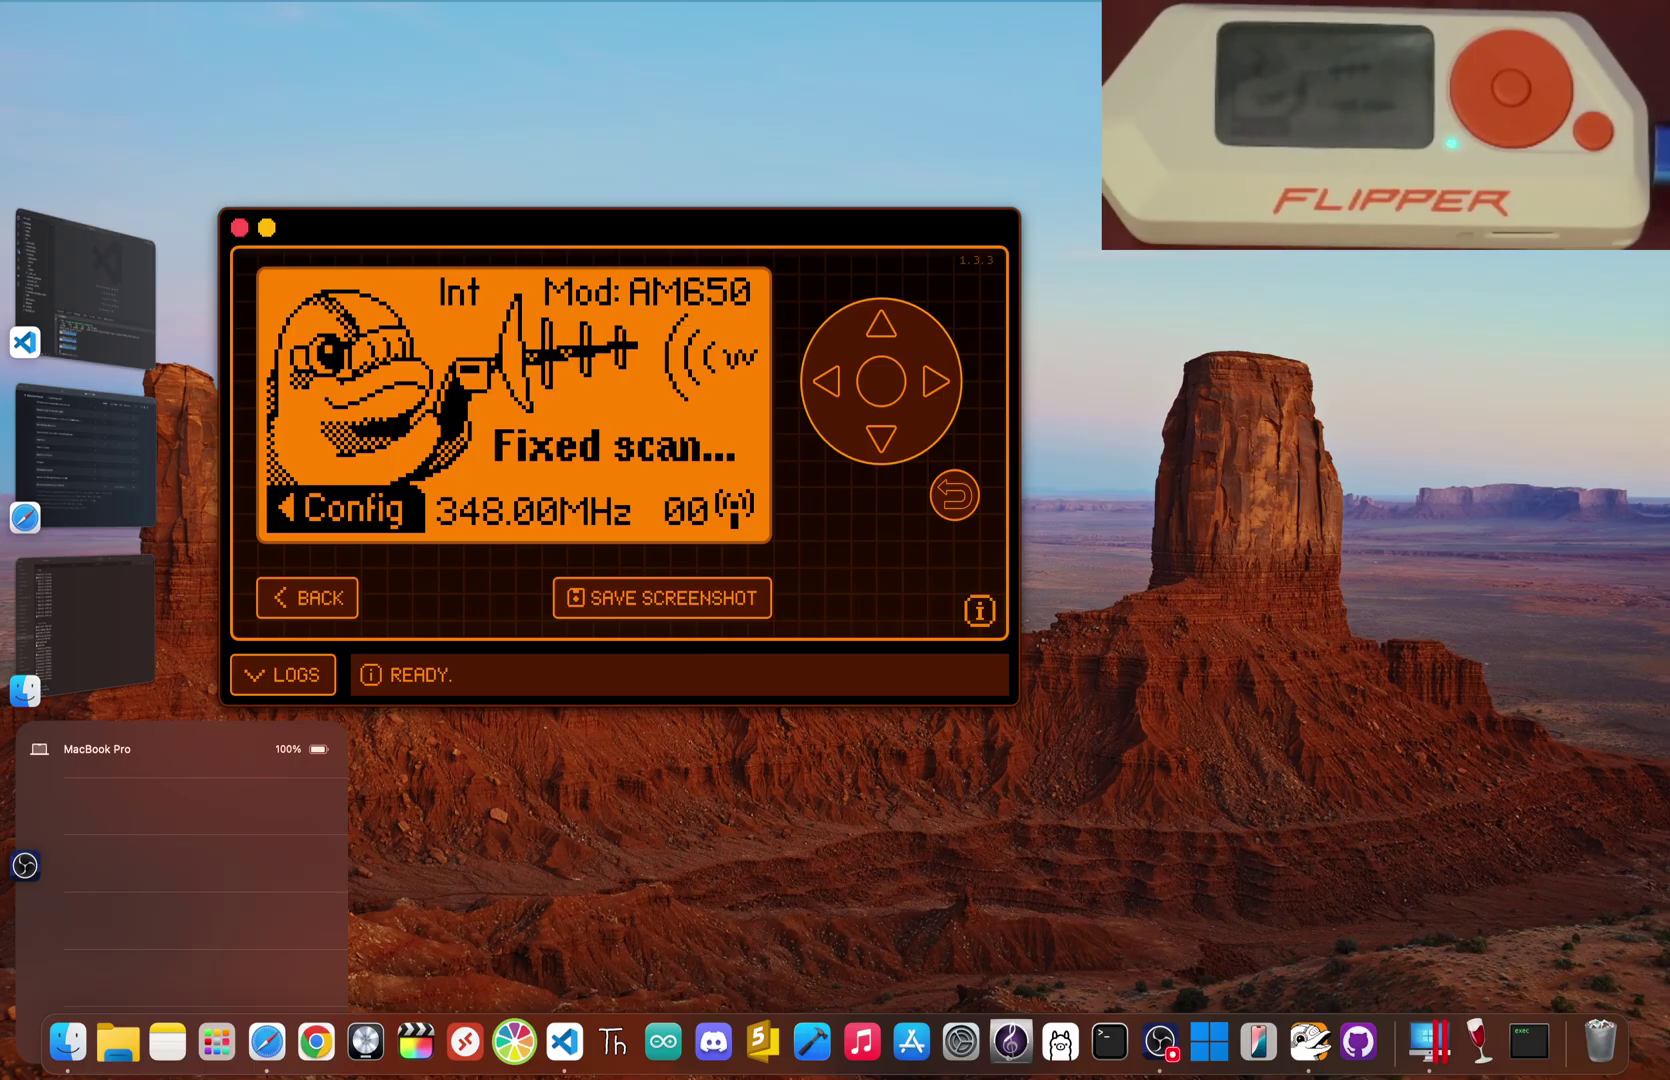
# Open the Read configuration and lower the frequency to its minimum, 300.00 MHz.
pyautogui.press('Left')
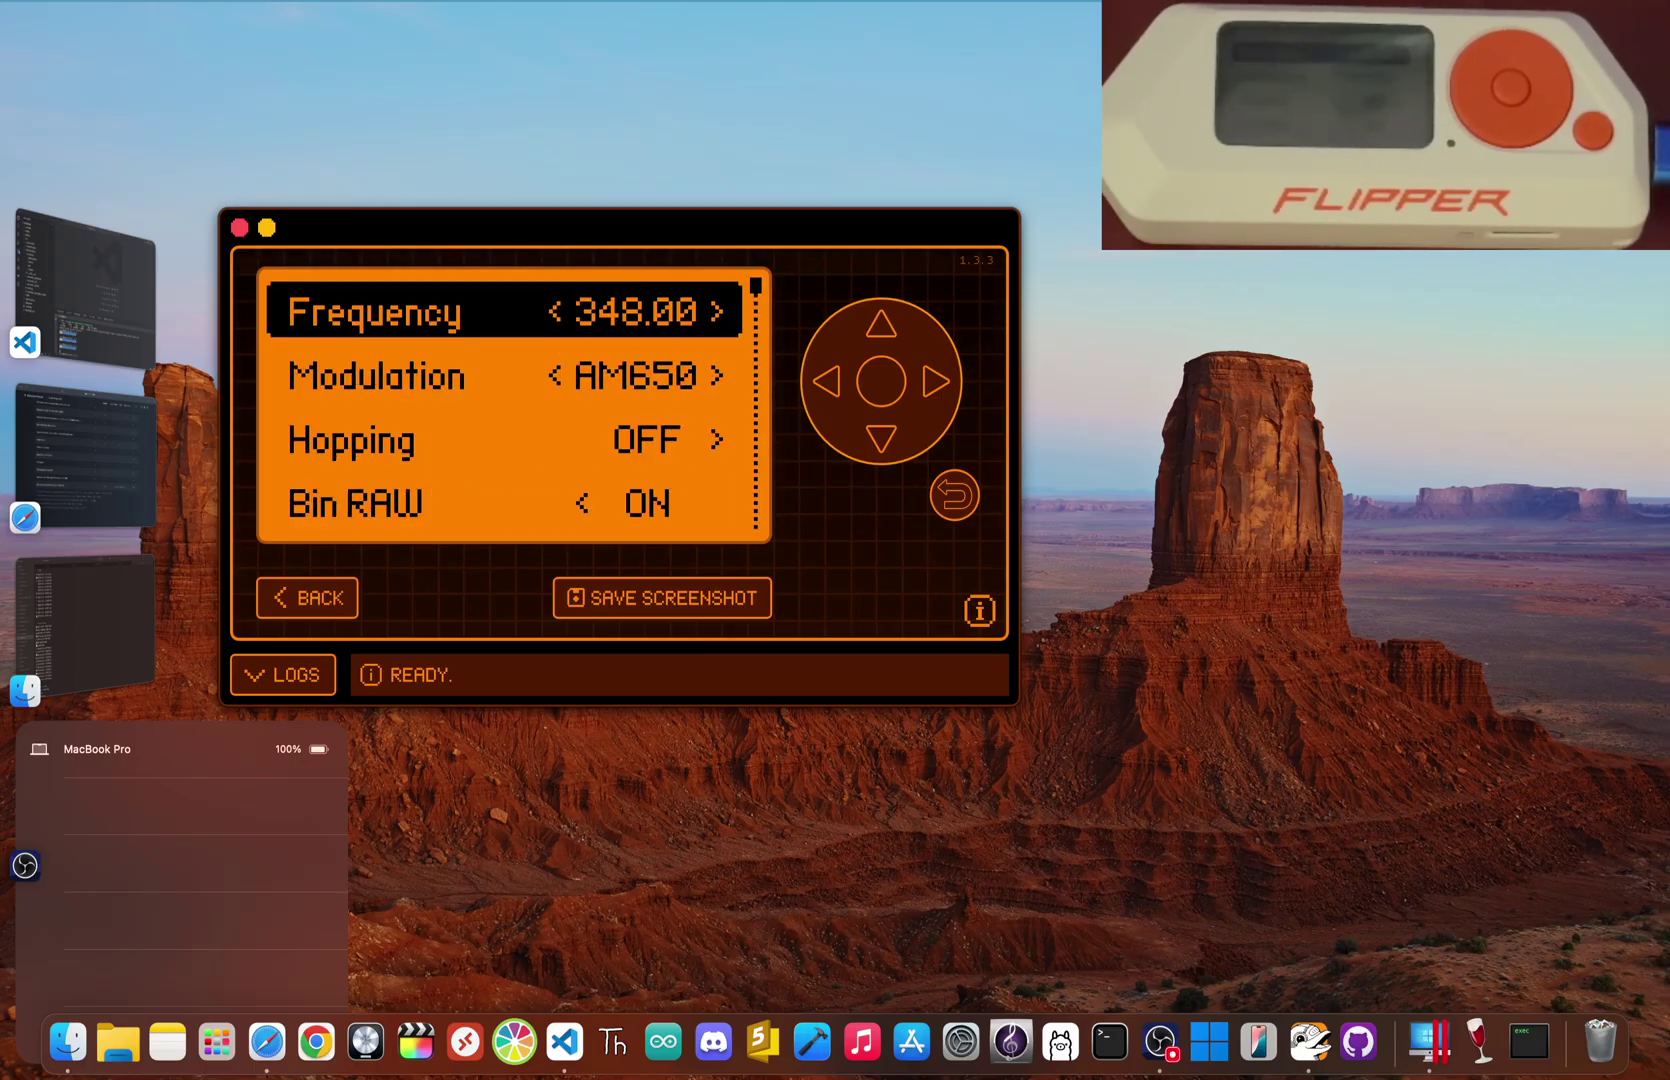
pyautogui.press('Left')
pyautogui.press('Left')
pyautogui.press('Left')
pyautogui.press('Left')
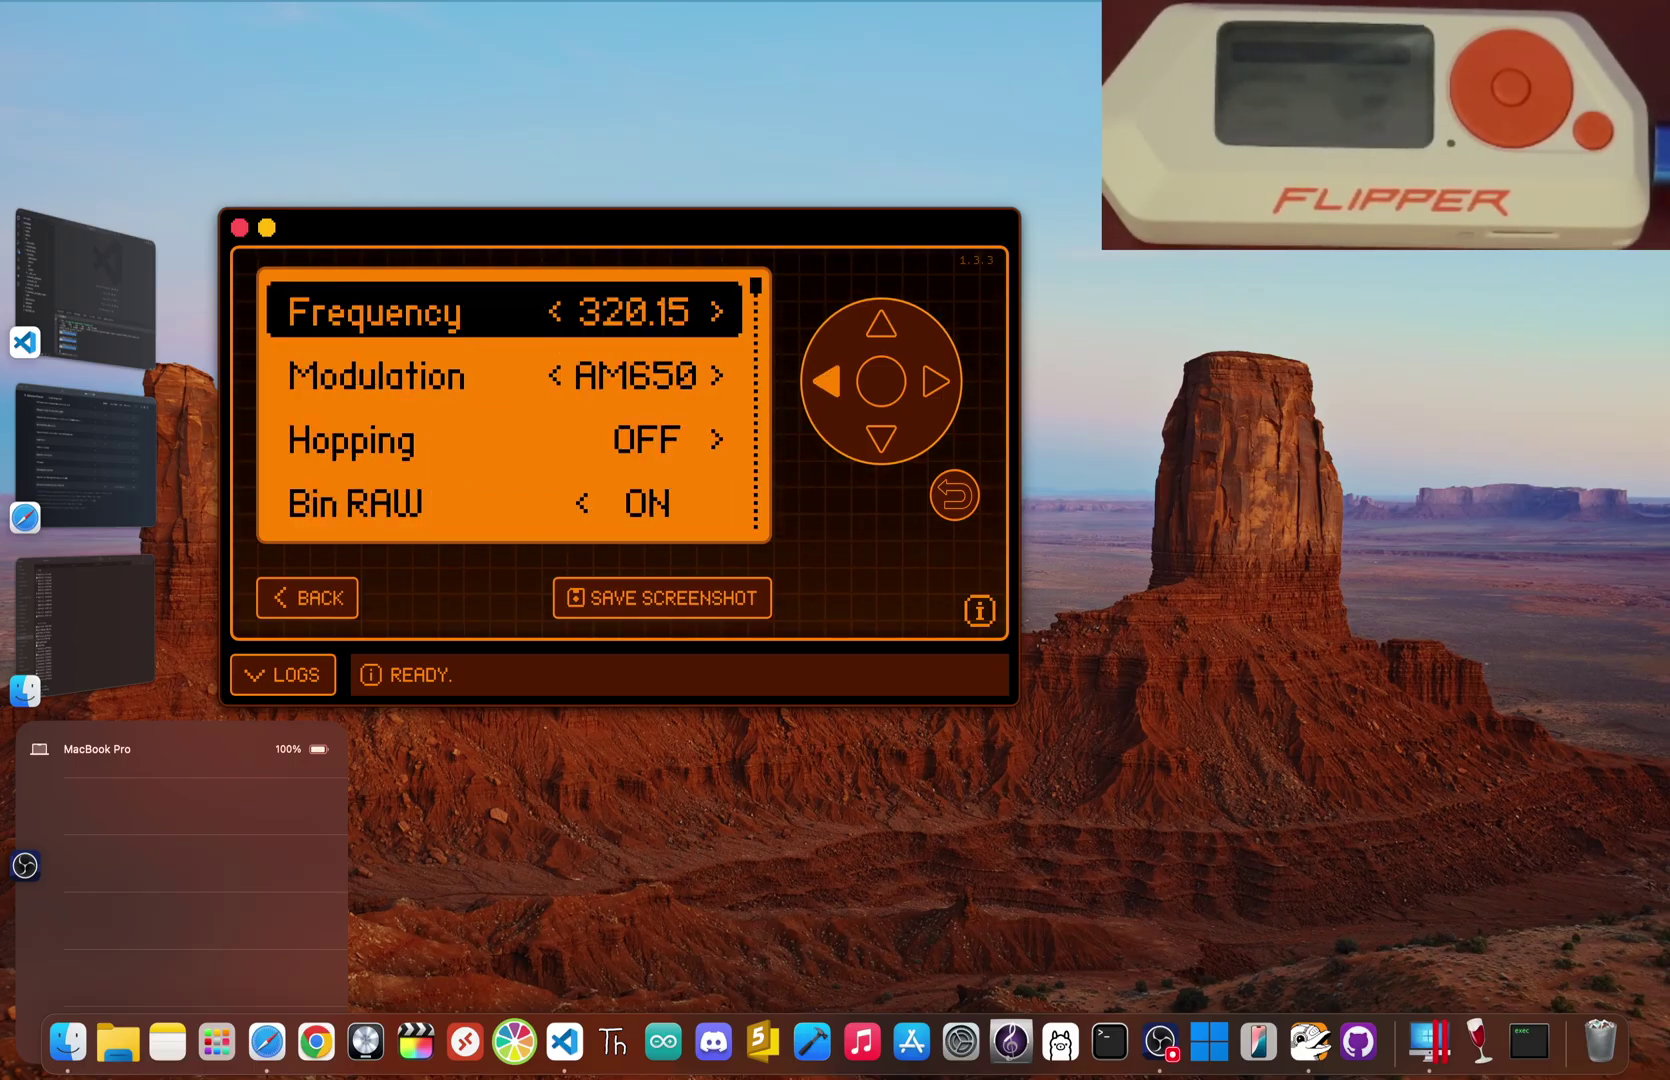
pyautogui.press('Left')
pyautogui.press('Left')
pyautogui.press('Left')
pyautogui.press('Left')
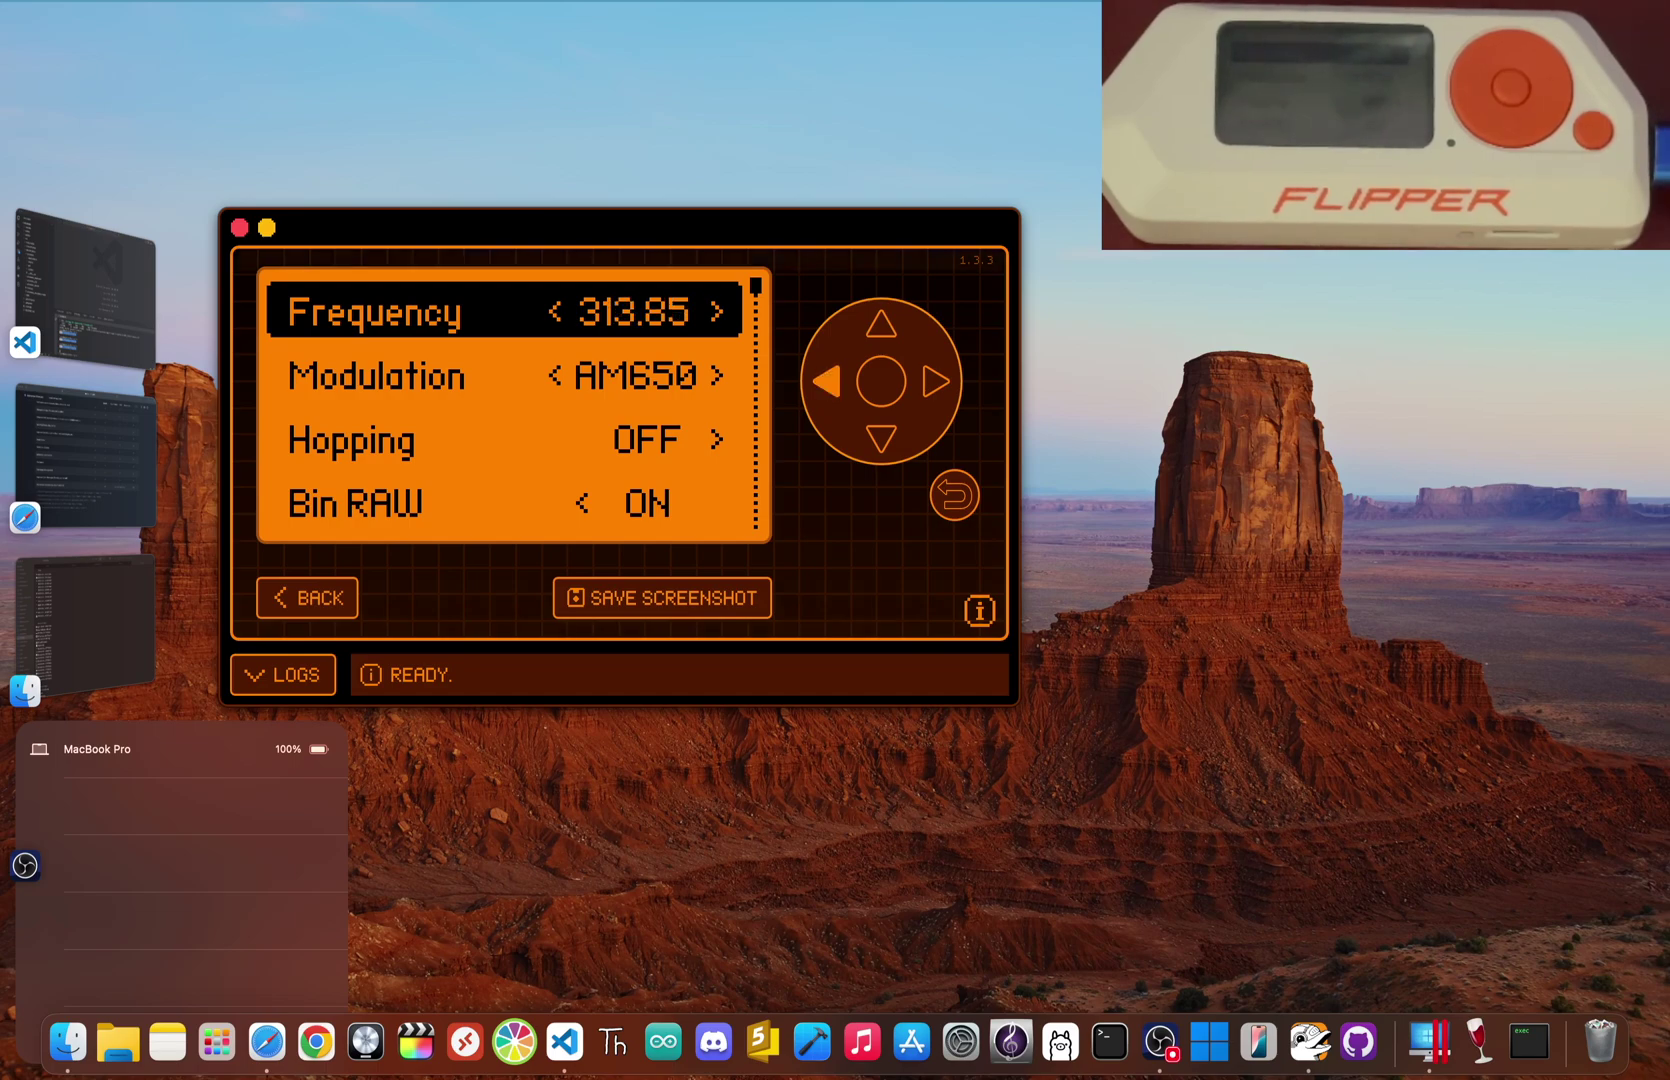
pyautogui.press('Left')
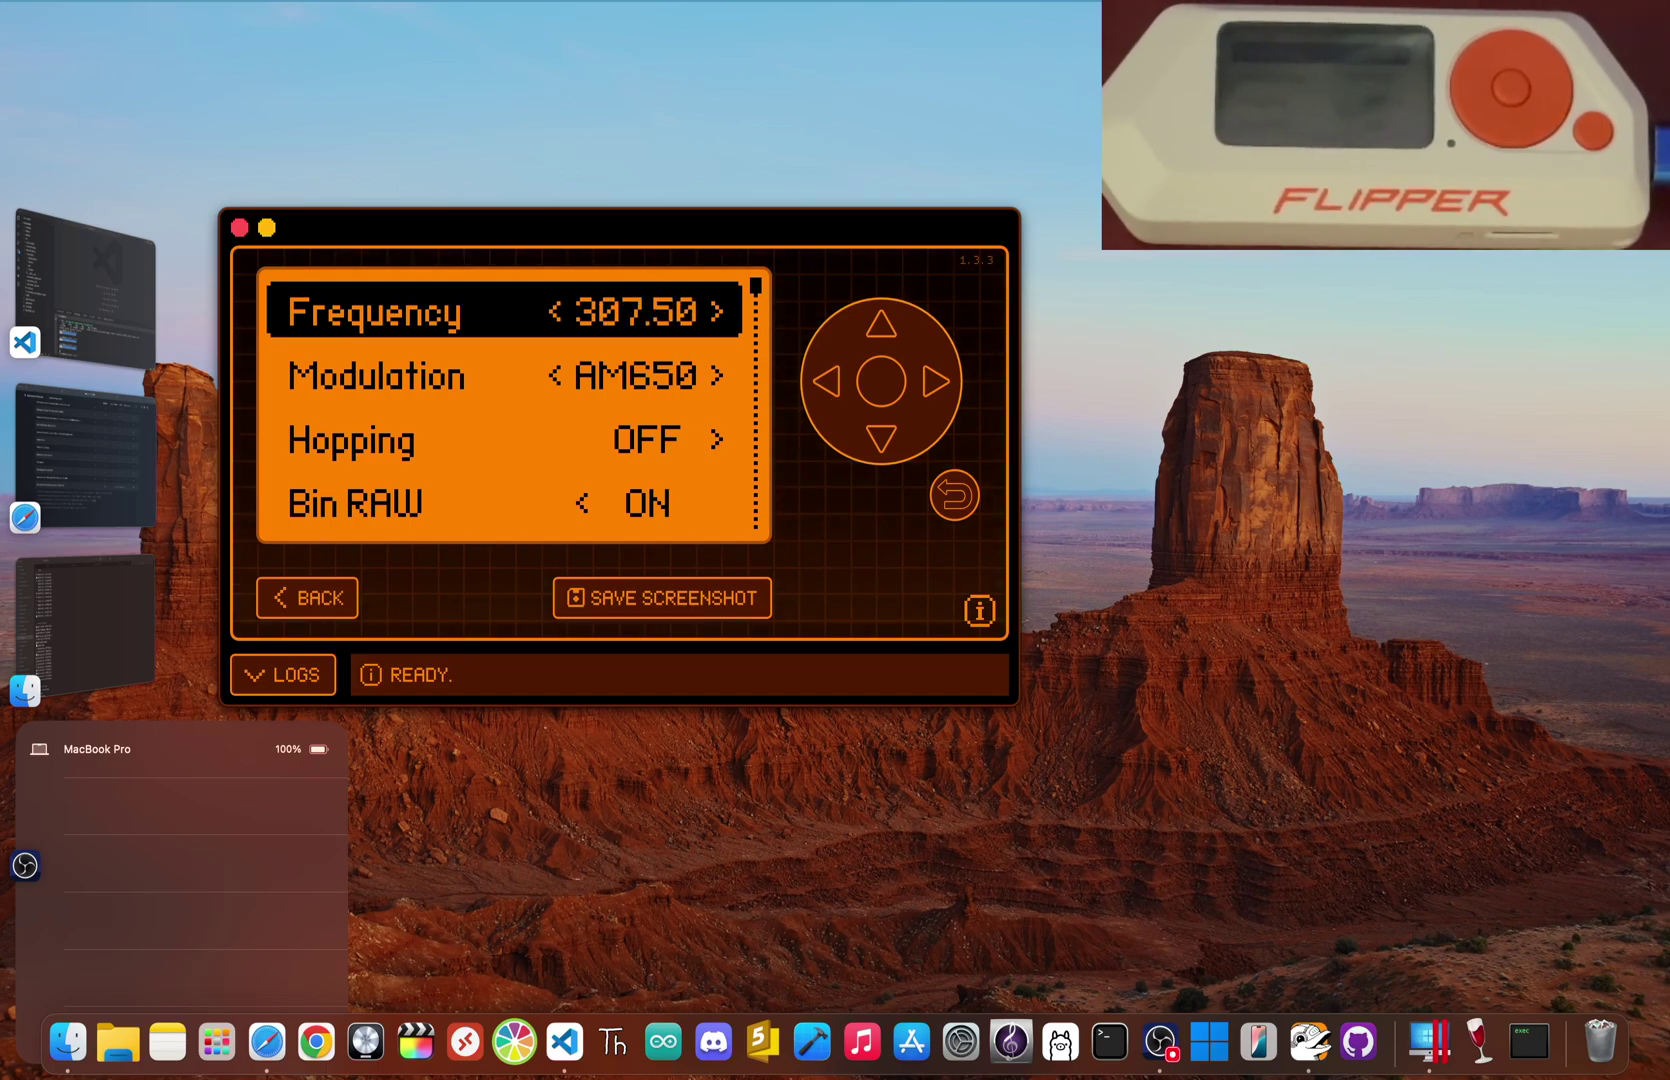
pyautogui.press('Left')
pyautogui.press('Left')
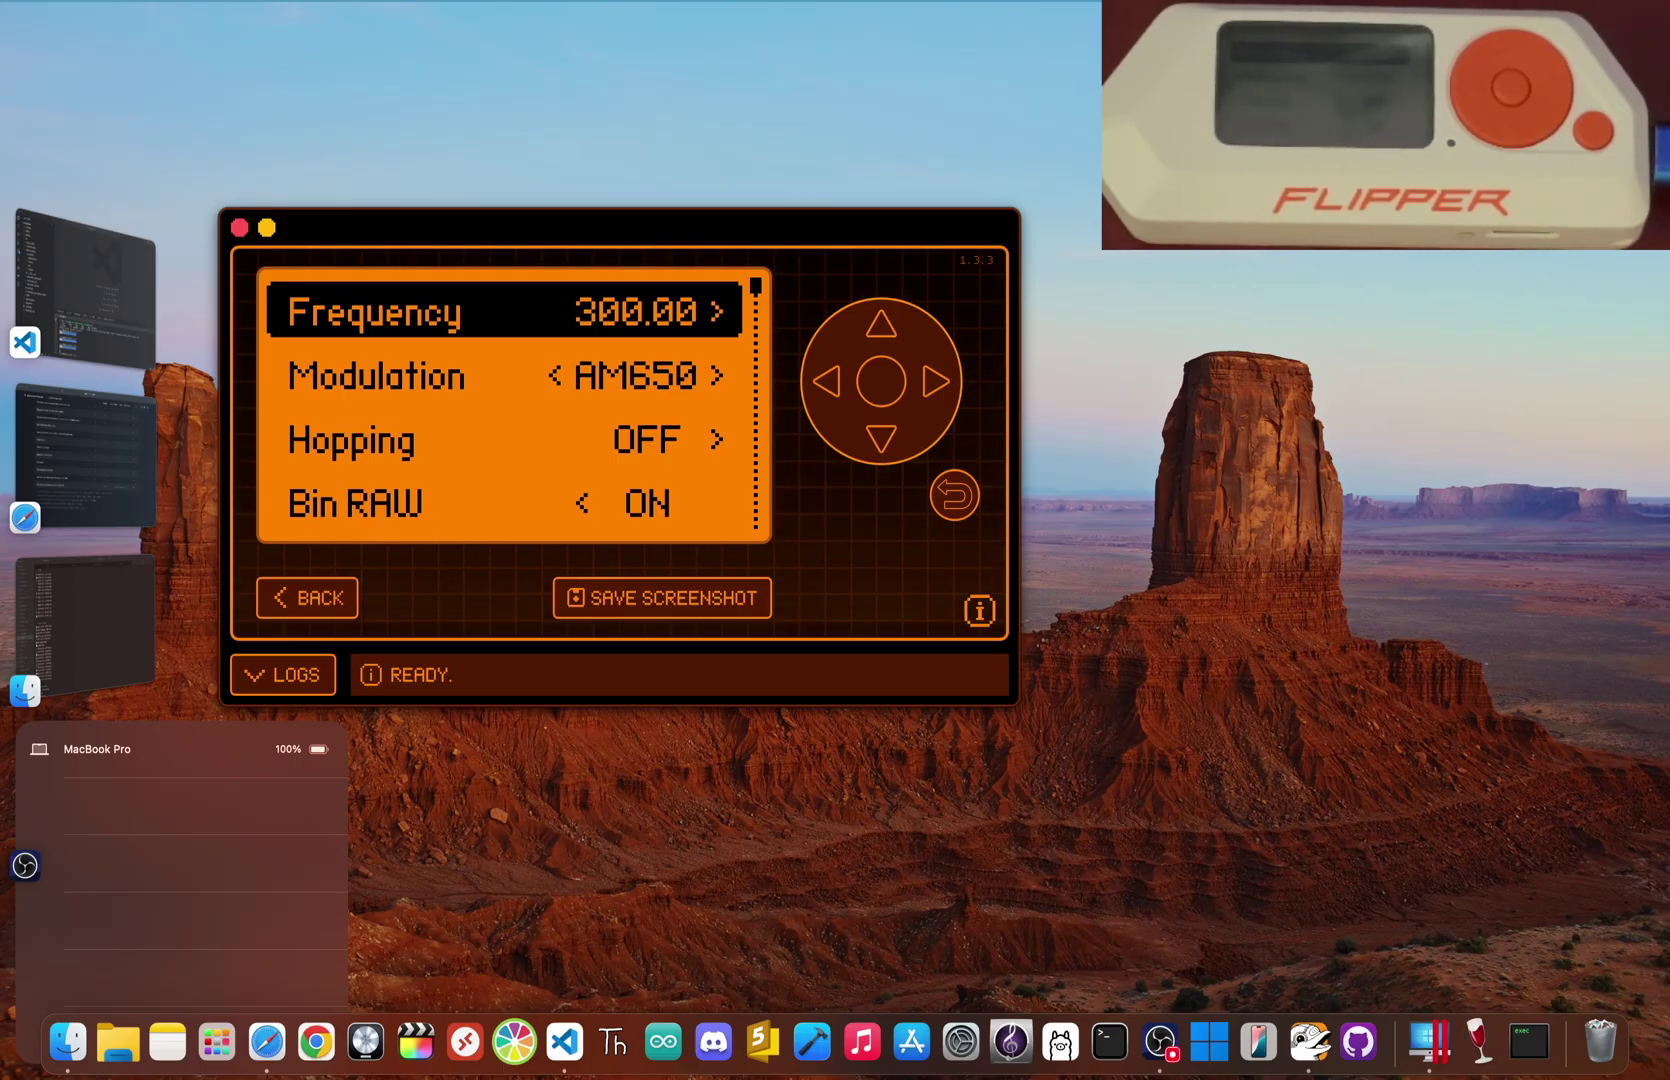
# Raise the Read frequency to 868.35 MHz and return to the Sub-GHz menu.
pyautogui.press('Right')
pyautogui.press('Right')
pyautogui.press('Right')
pyautogui.press('Right')
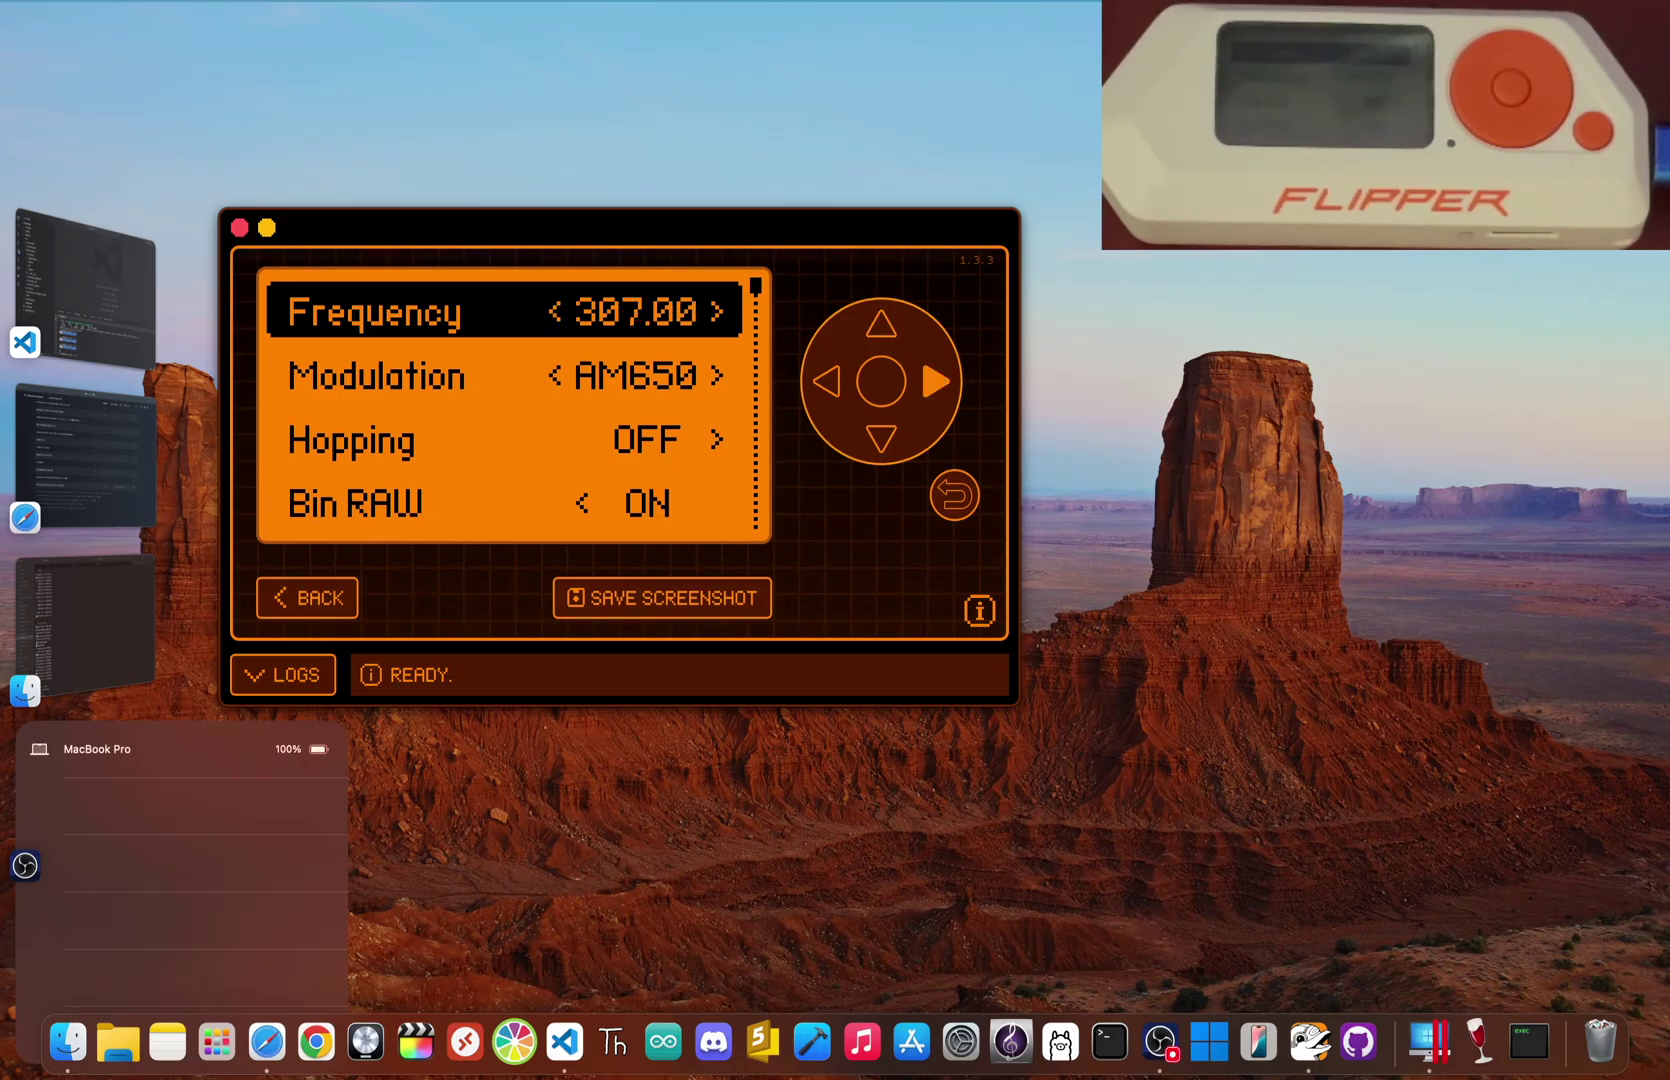
pyautogui.press('Right')
pyautogui.press('Right')
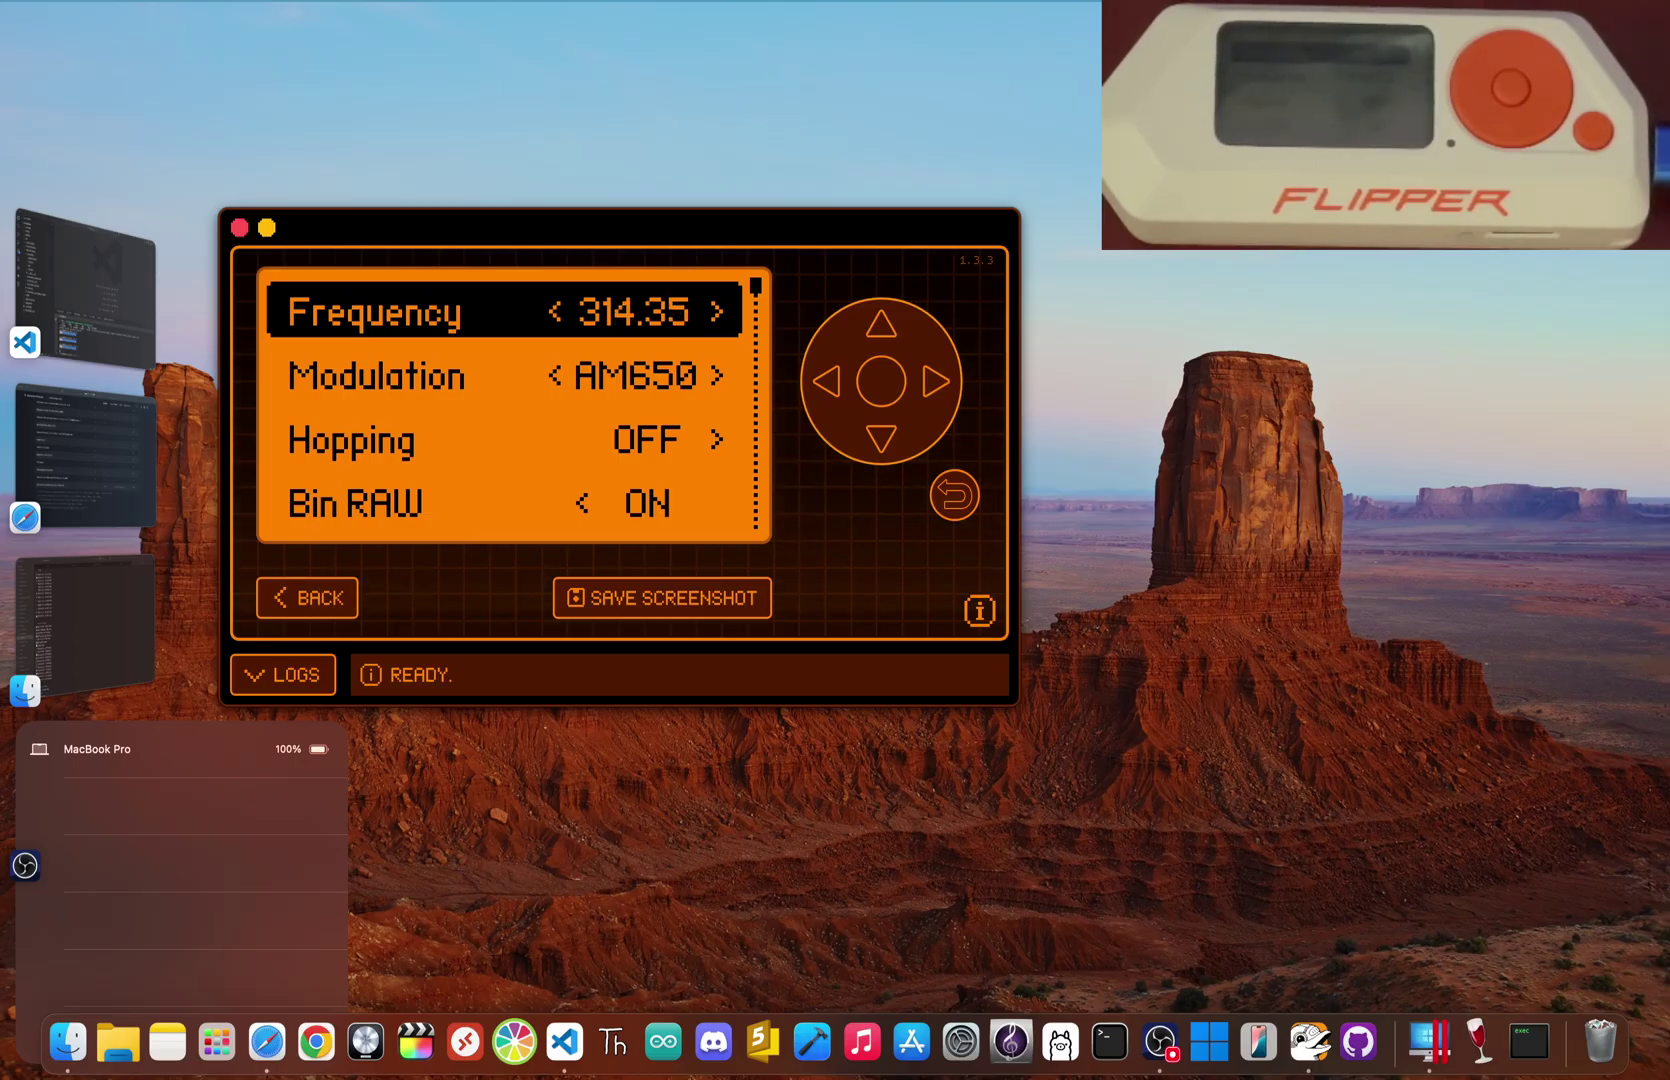
pyautogui.press('Right')
pyautogui.press('Right')
pyautogui.press('Right')
pyautogui.press('Right')
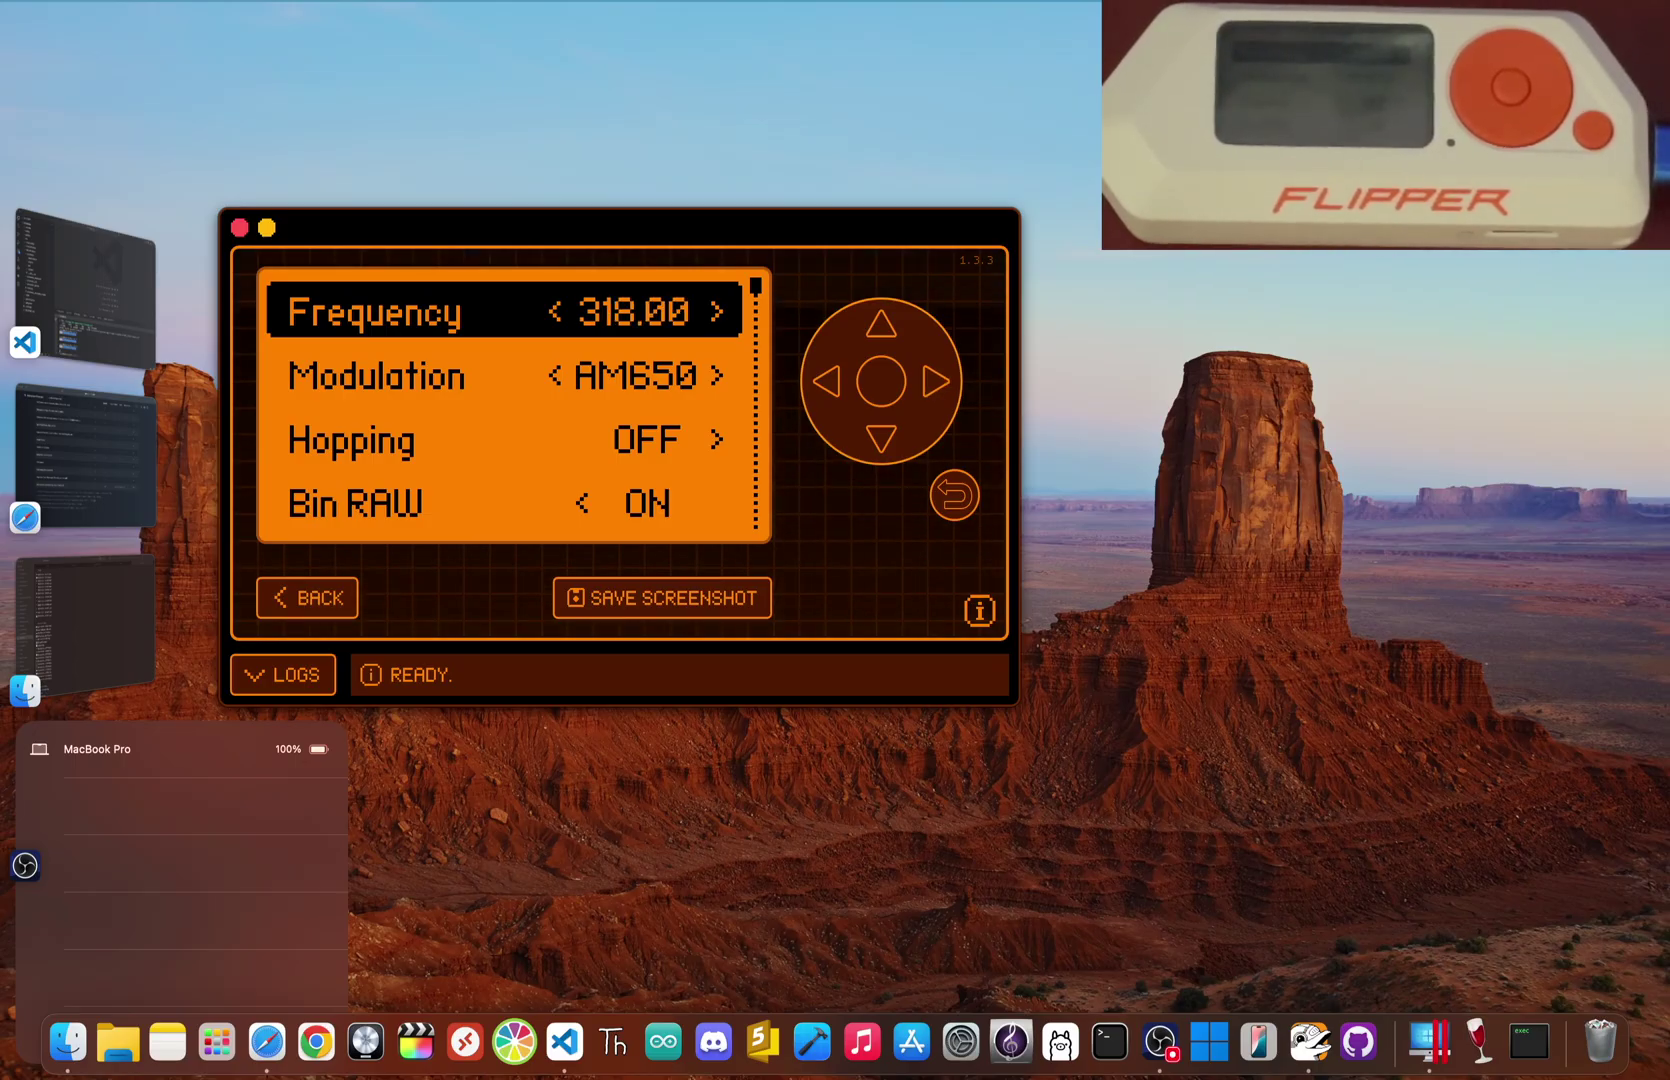
pyautogui.press('Right')
pyautogui.press('Right')
pyautogui.press('Right')
pyautogui.press('Right')
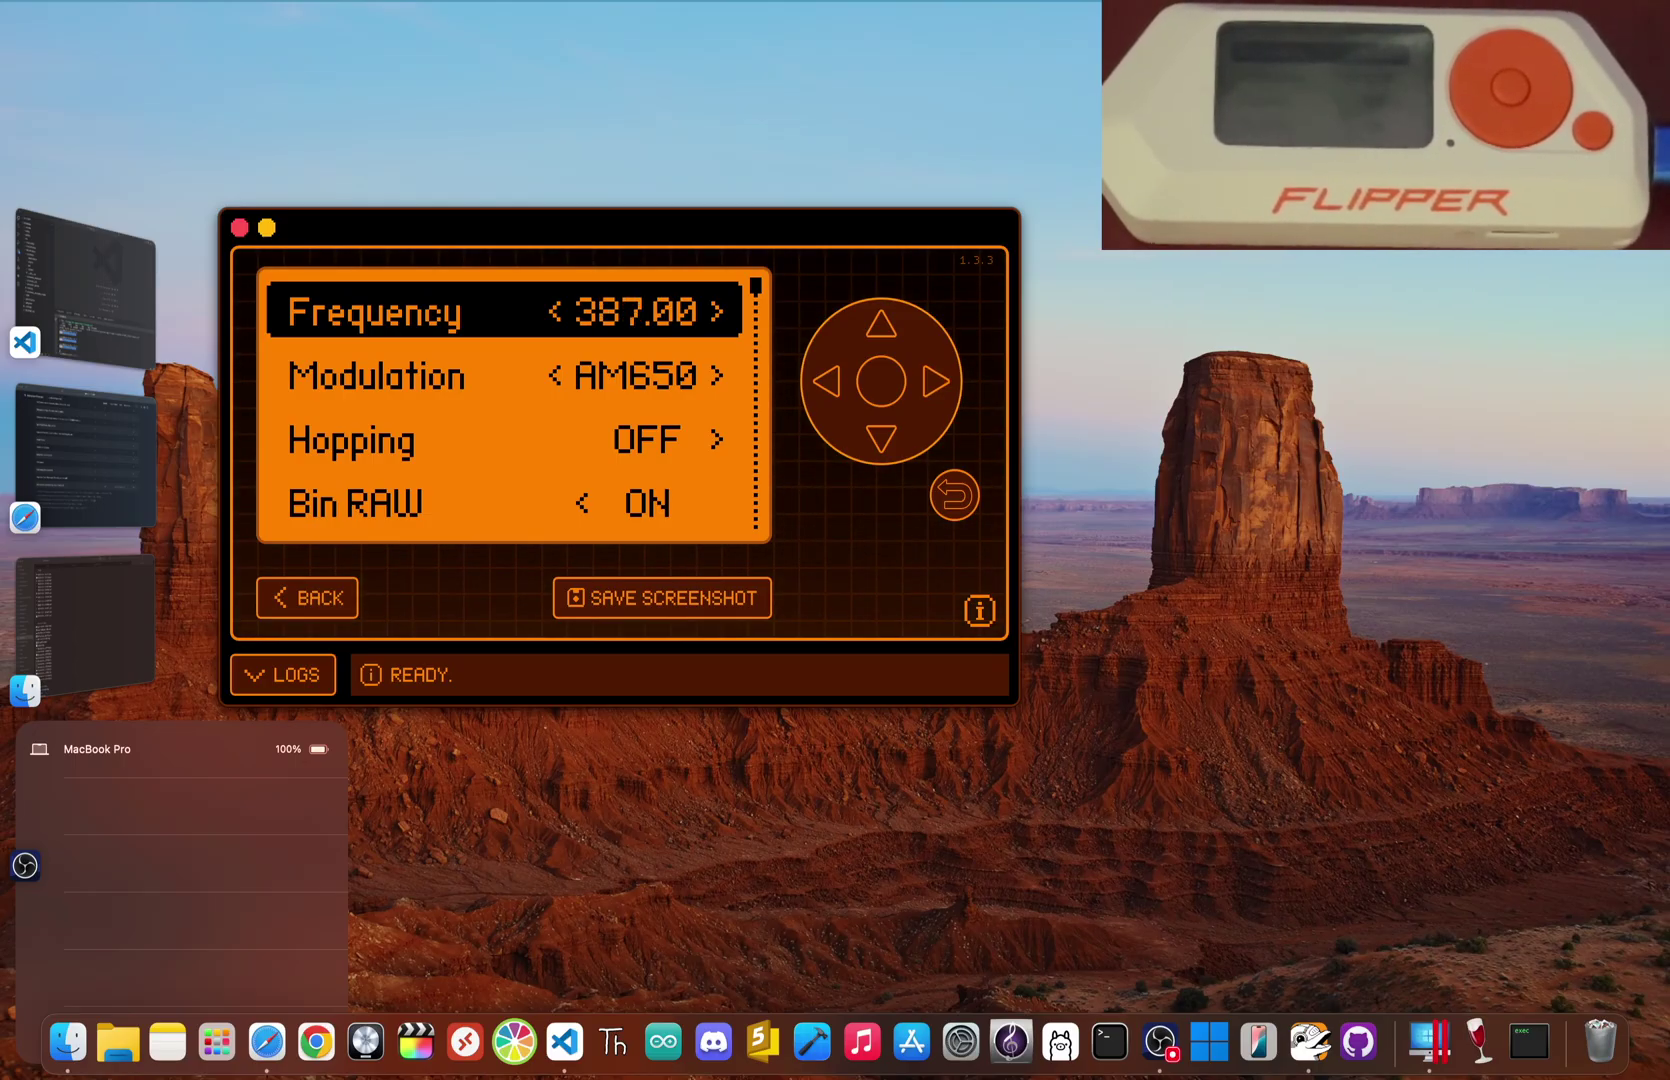
pyautogui.press('Right')
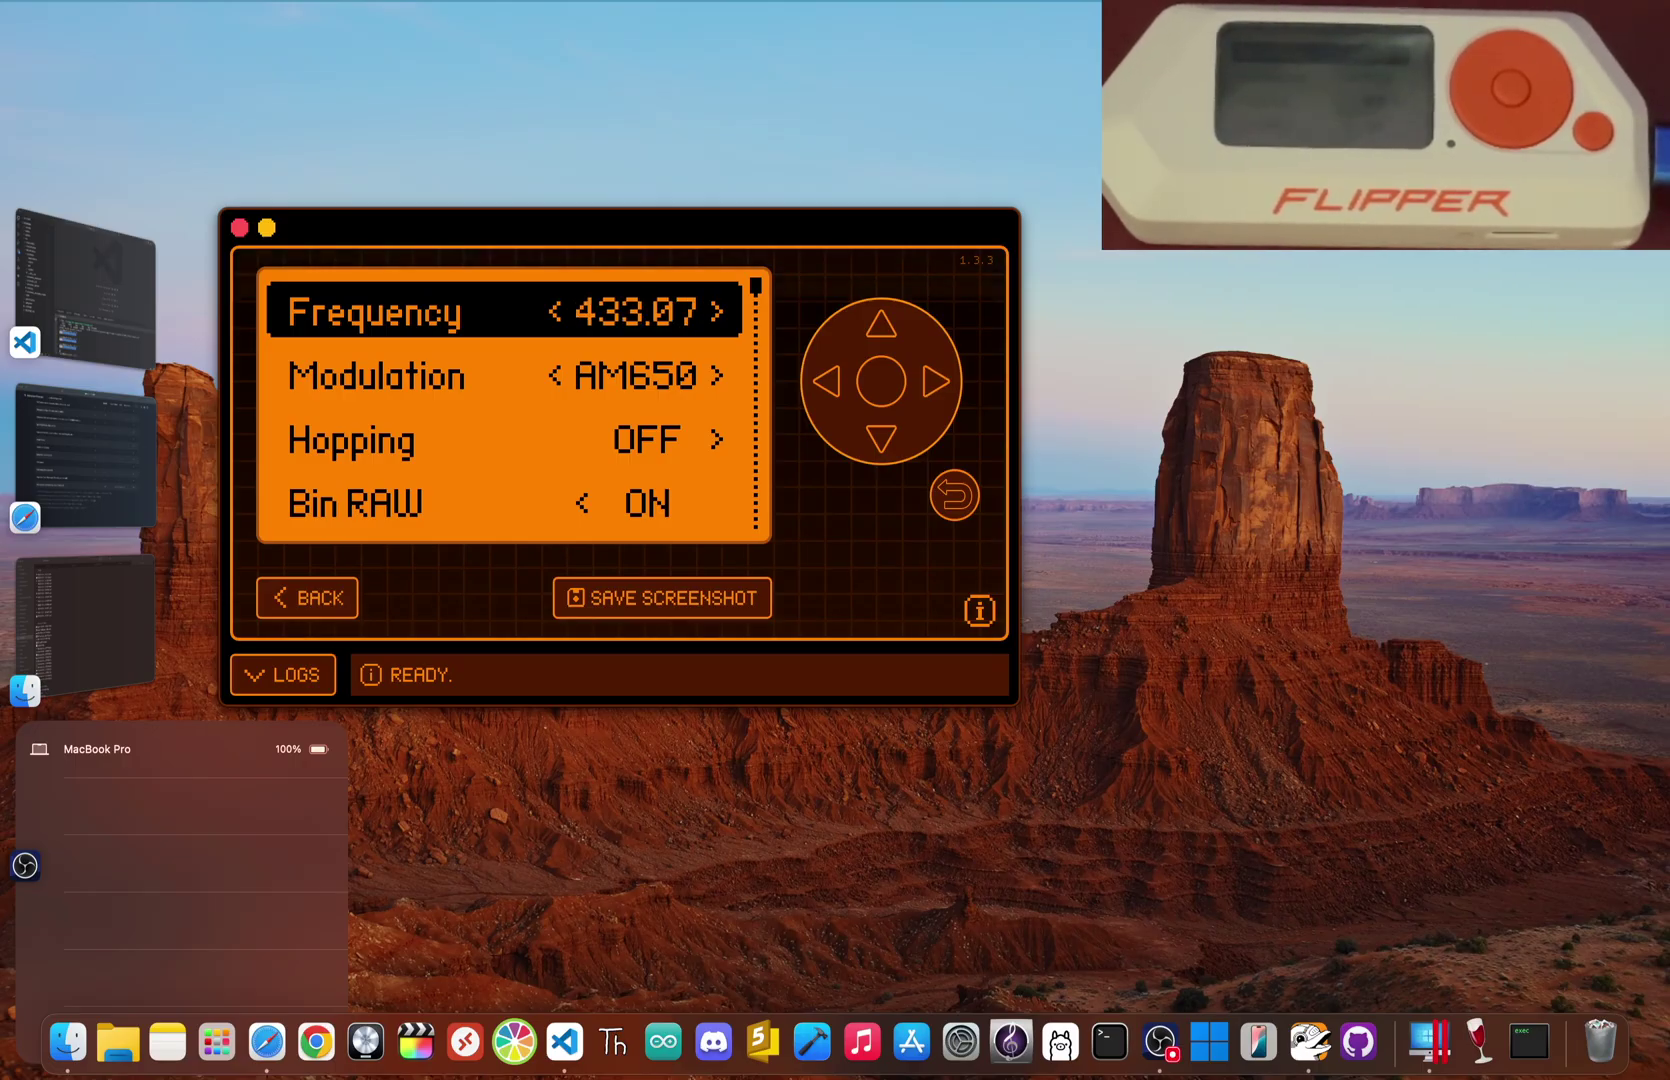
pyautogui.press('Right')
pyautogui.press('Right')
pyautogui.press('Right')
pyautogui.press('Right')
pyautogui.press('Right')
pyautogui.press('Right')
pyautogui.press('Right')
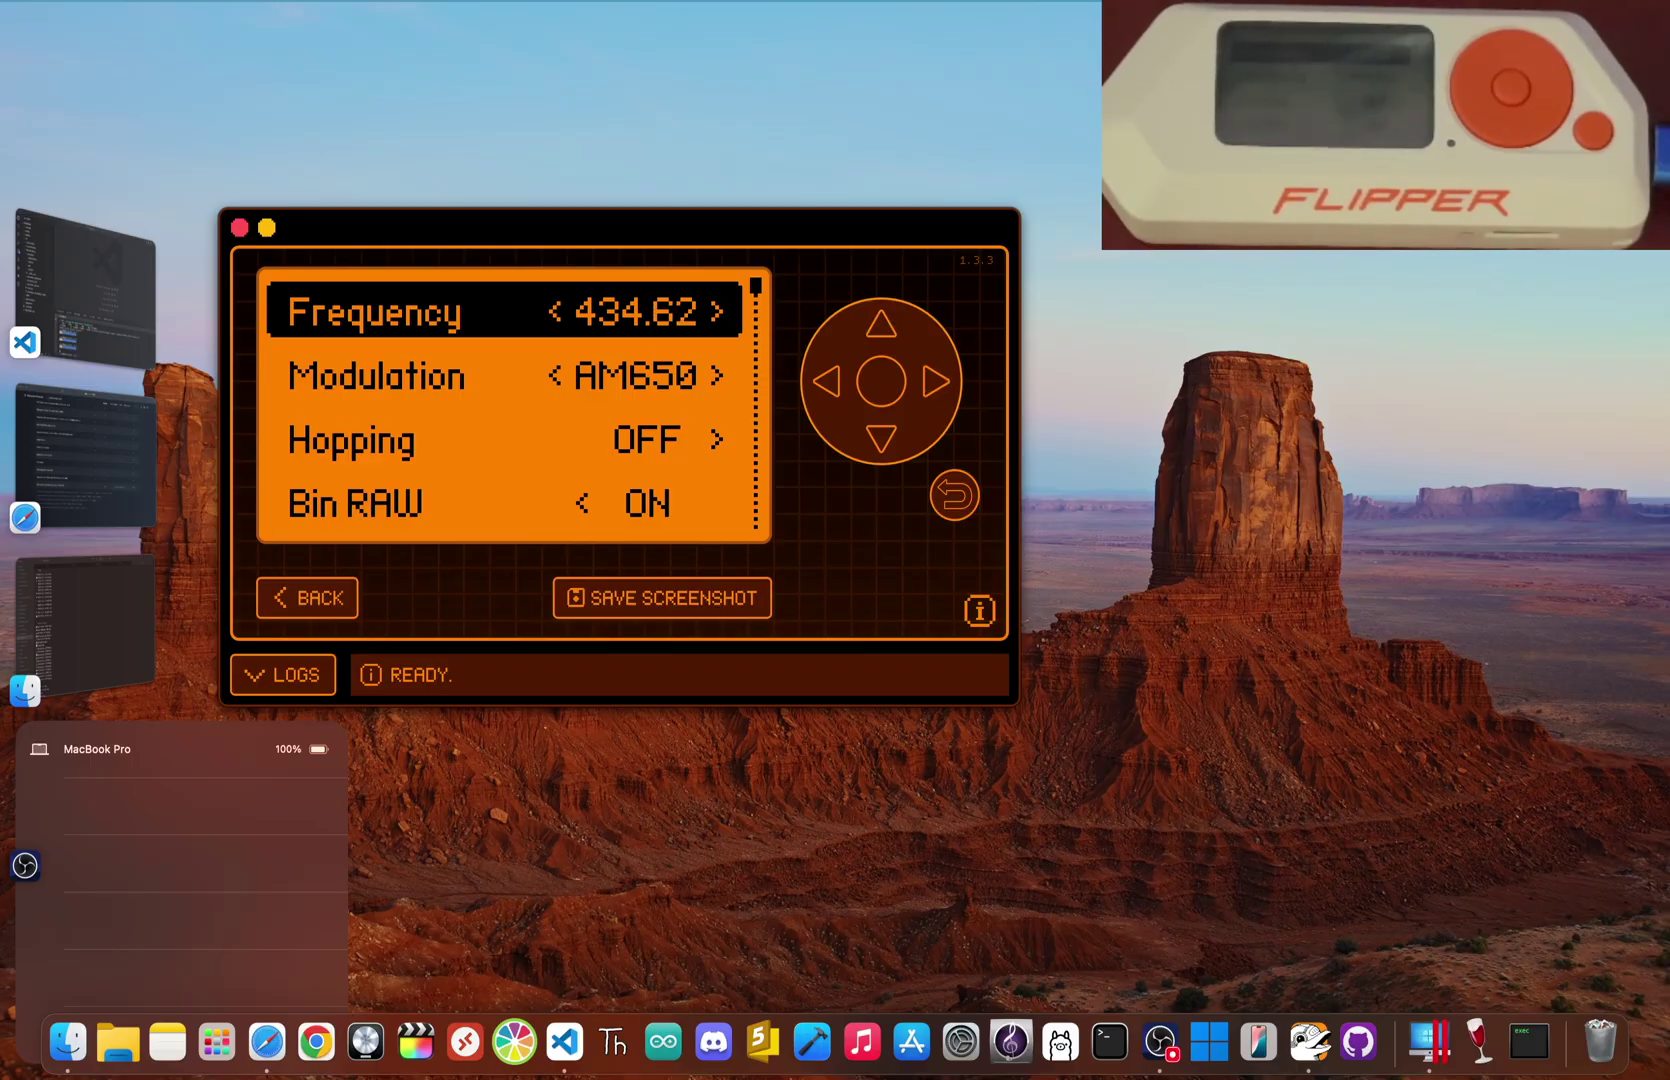
pyautogui.press('Right')
pyautogui.press('Right')
pyautogui.press('Right')
pyautogui.press('Right')
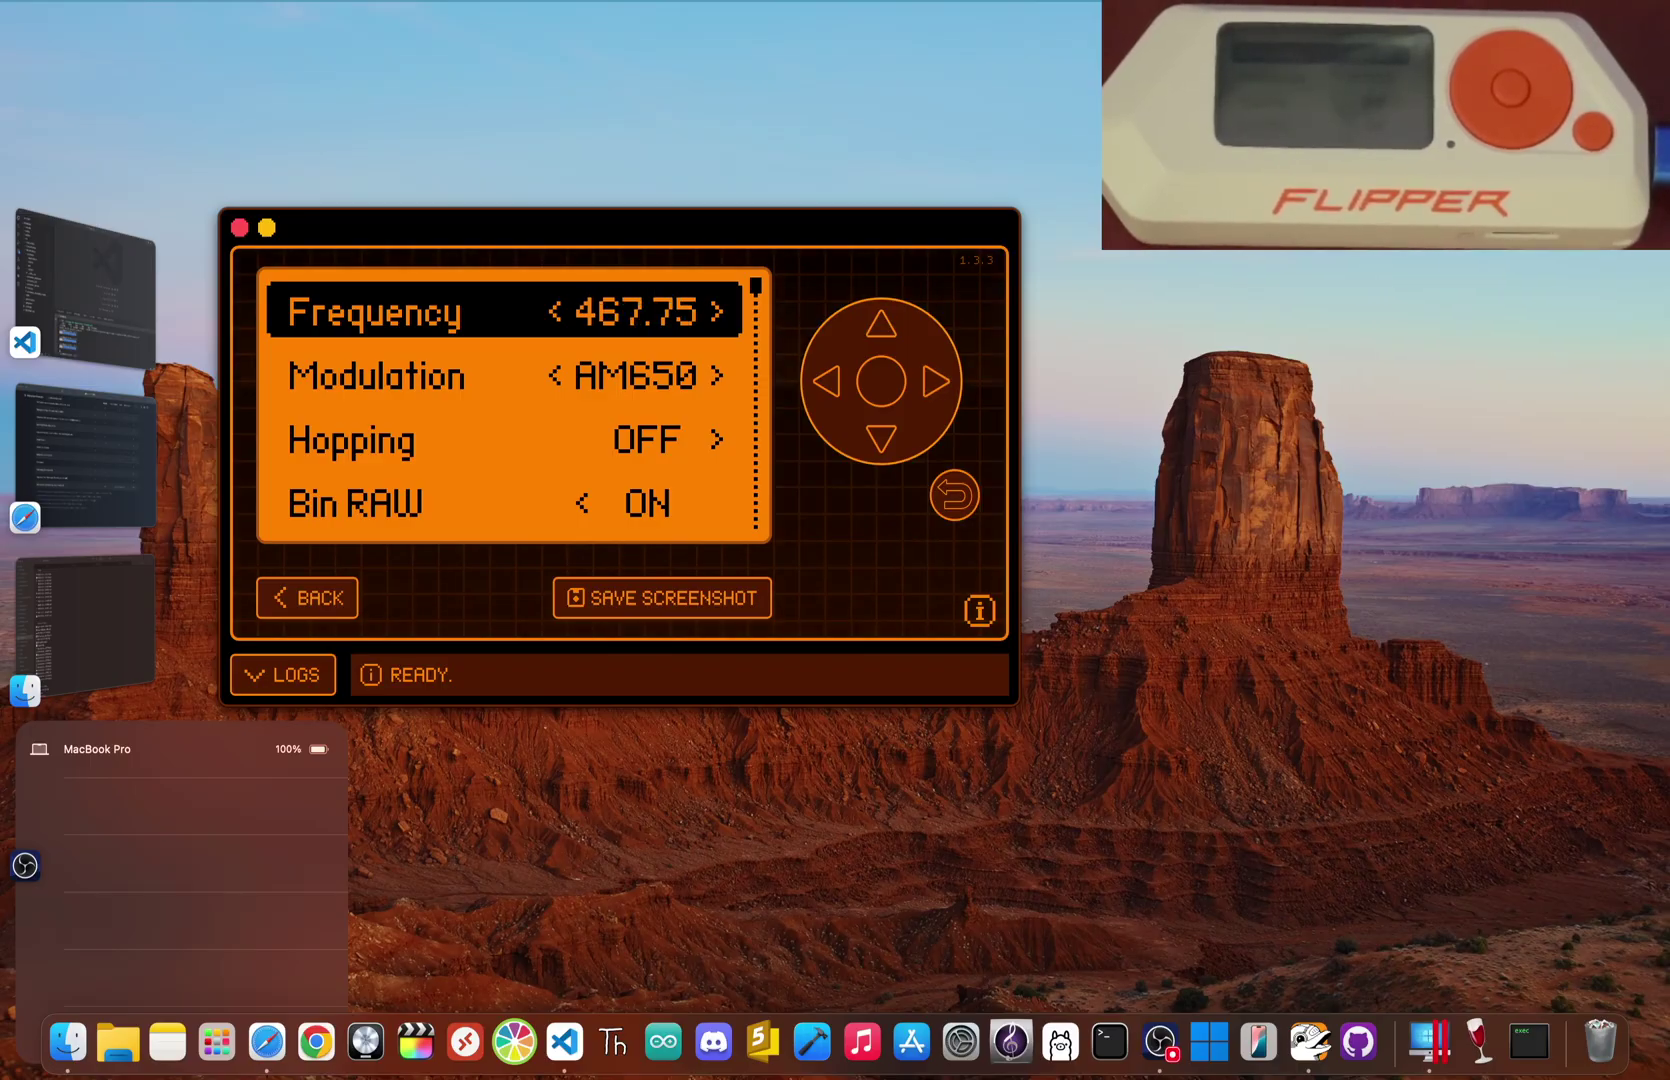
pyautogui.press('Right')
pyautogui.press('BackSpace')
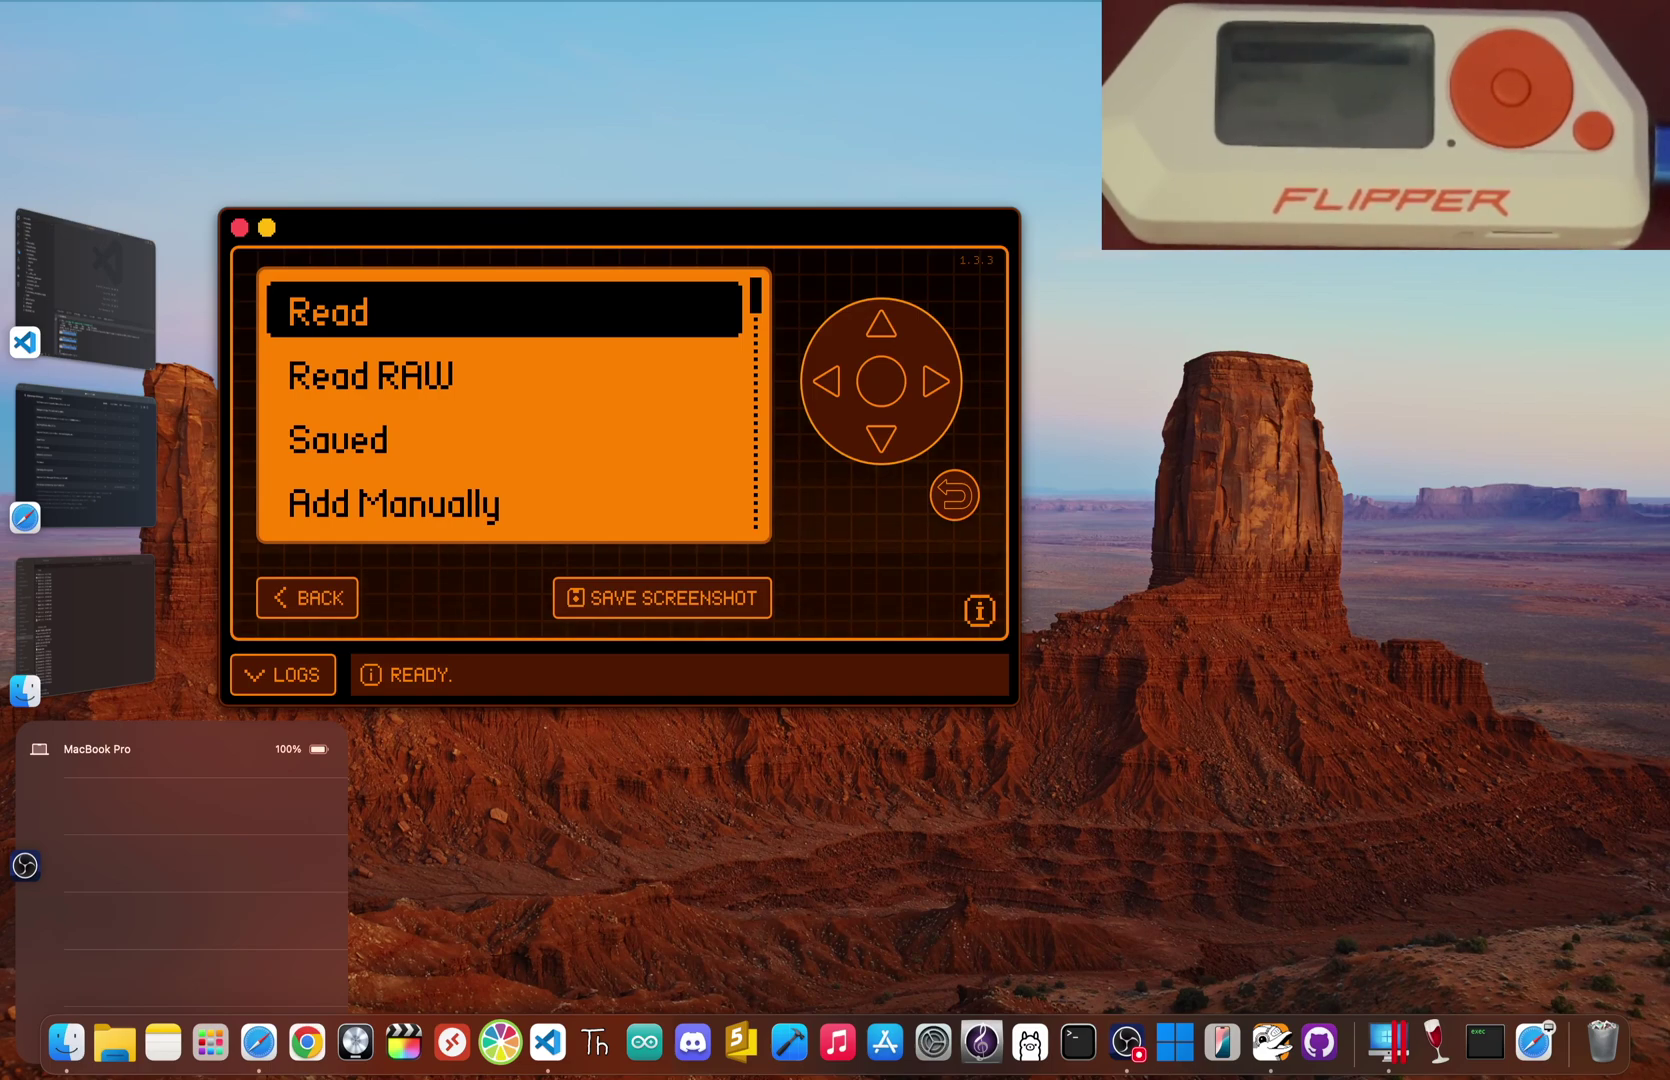
# Start Read in Sub-GHz, open its configuration and lower the frequency to 433.92 MHz.
pyautogui.press('Return')
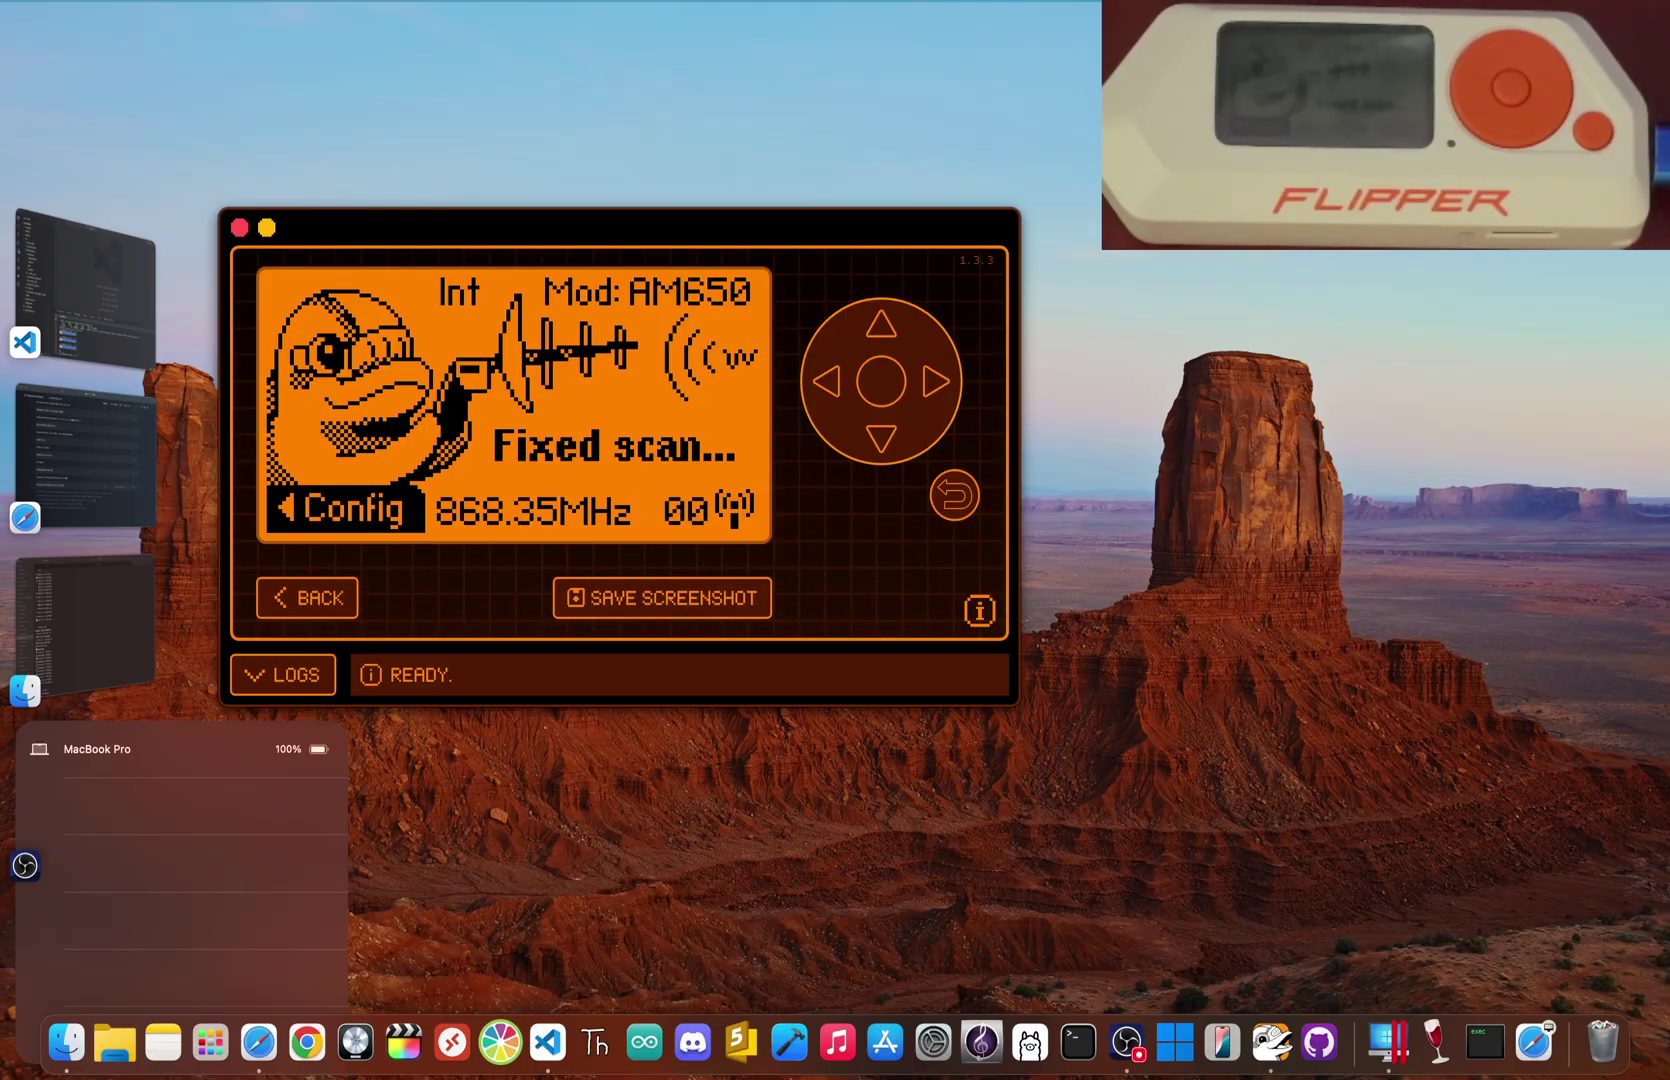
pyautogui.press('Left')
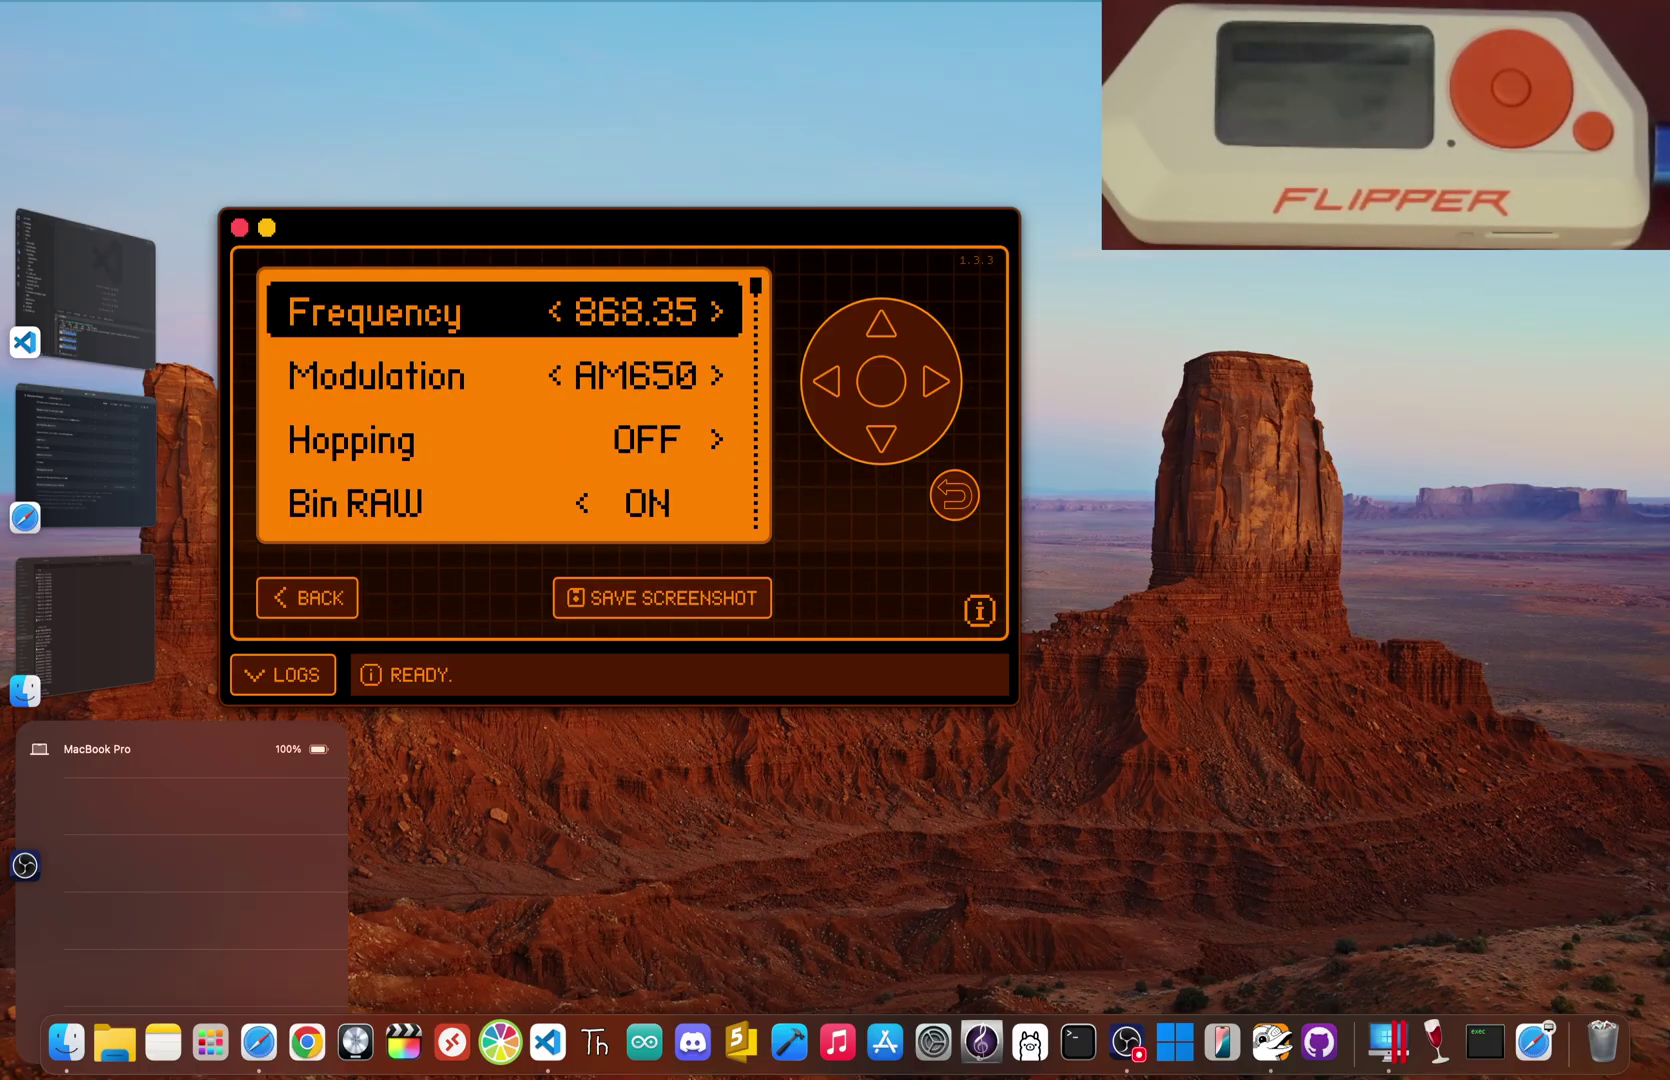
pyautogui.press('Left')
pyautogui.press('Left')
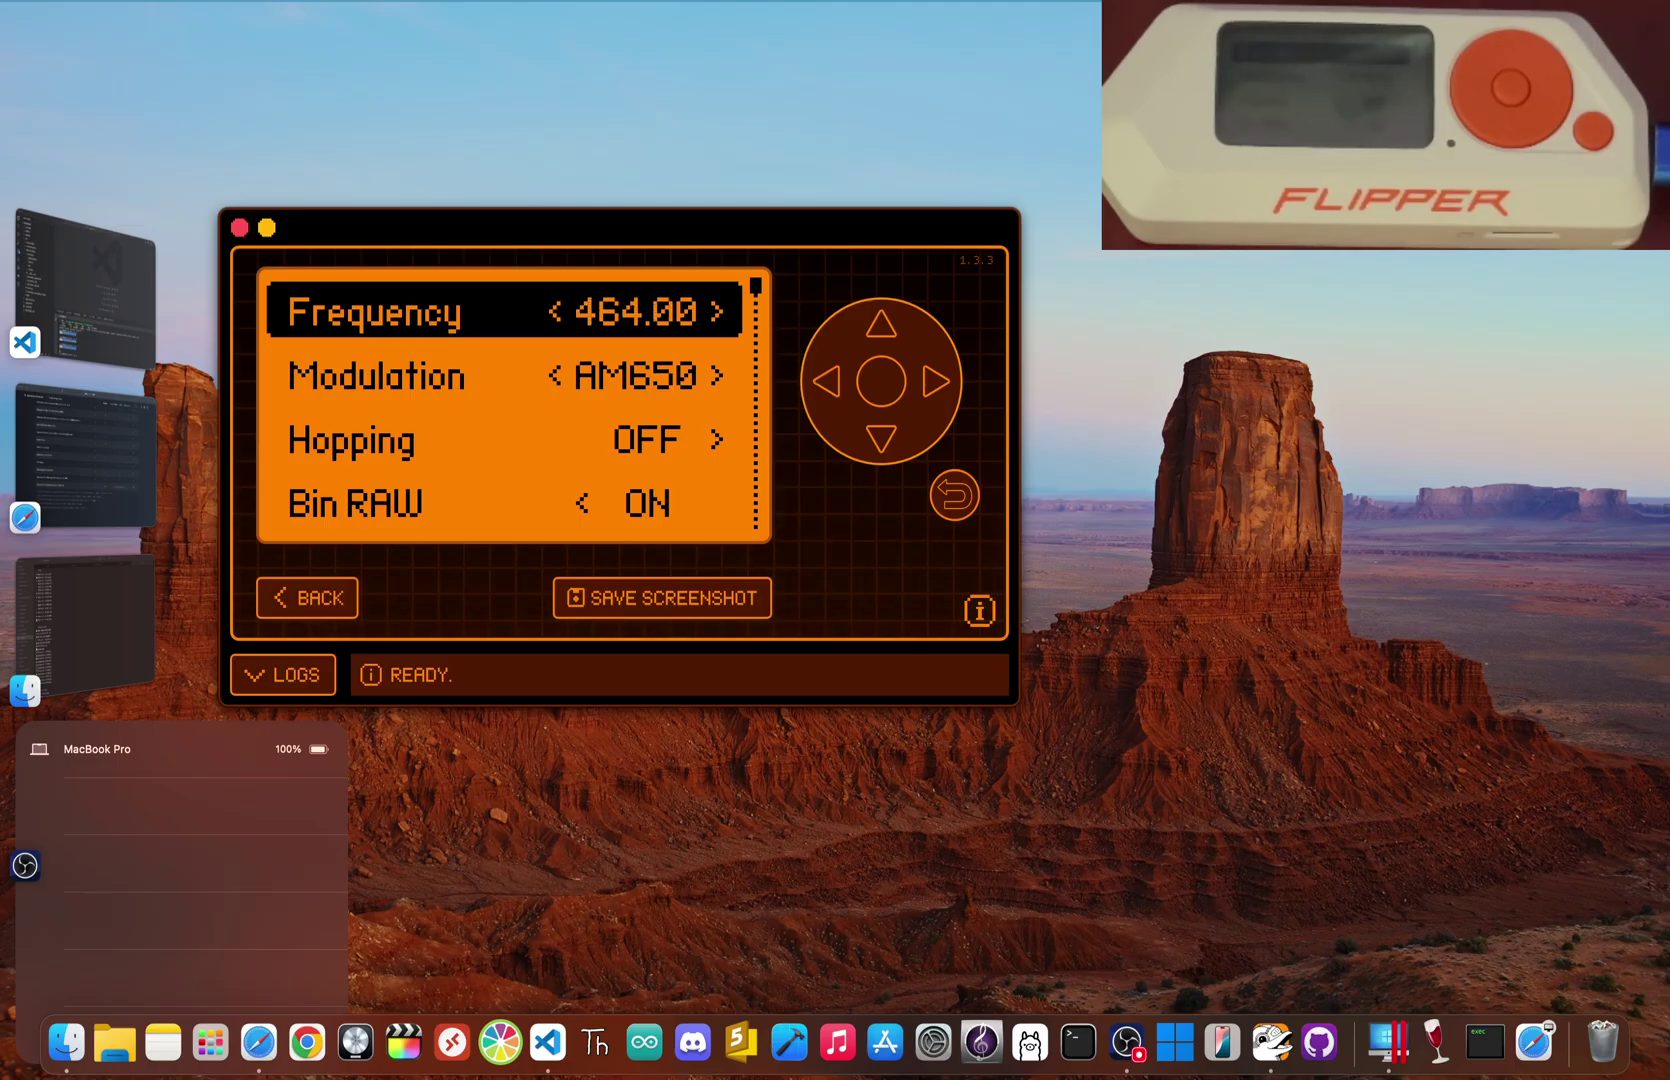
pyautogui.press('Left')
pyautogui.press('Left')
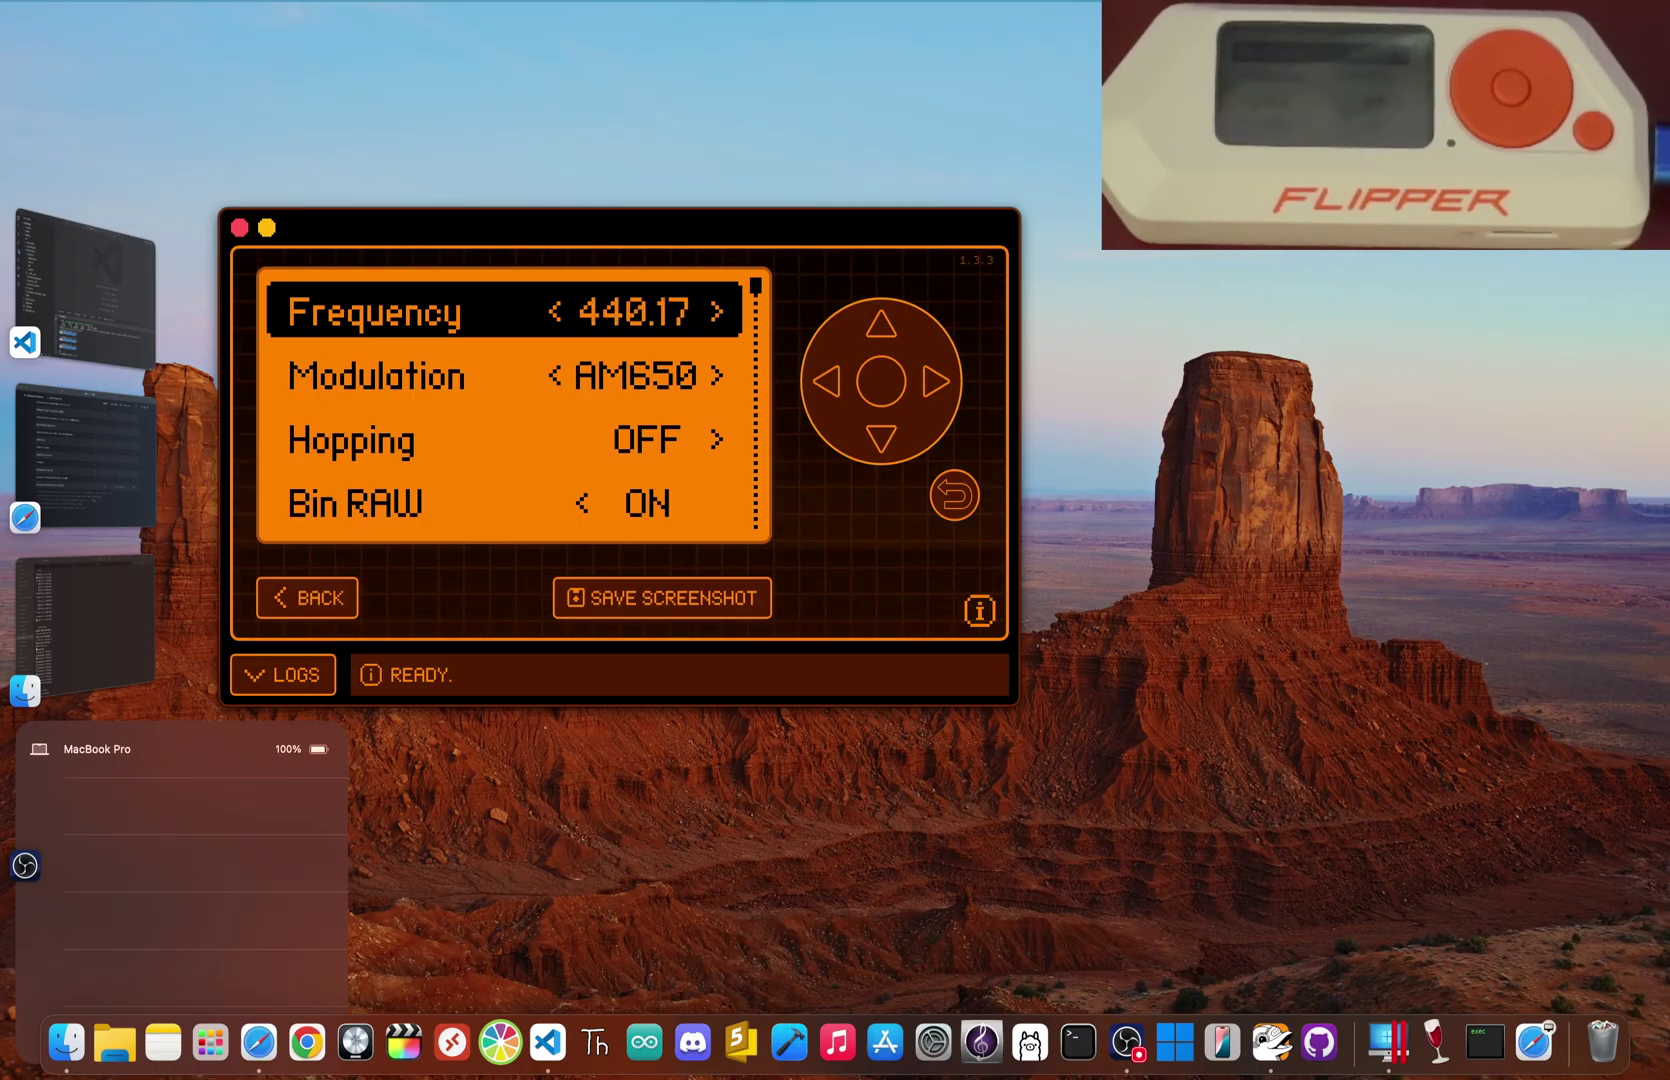
pyautogui.press('Left')
pyautogui.press('Left')
pyautogui.press('Left')
pyautogui.press('Left')
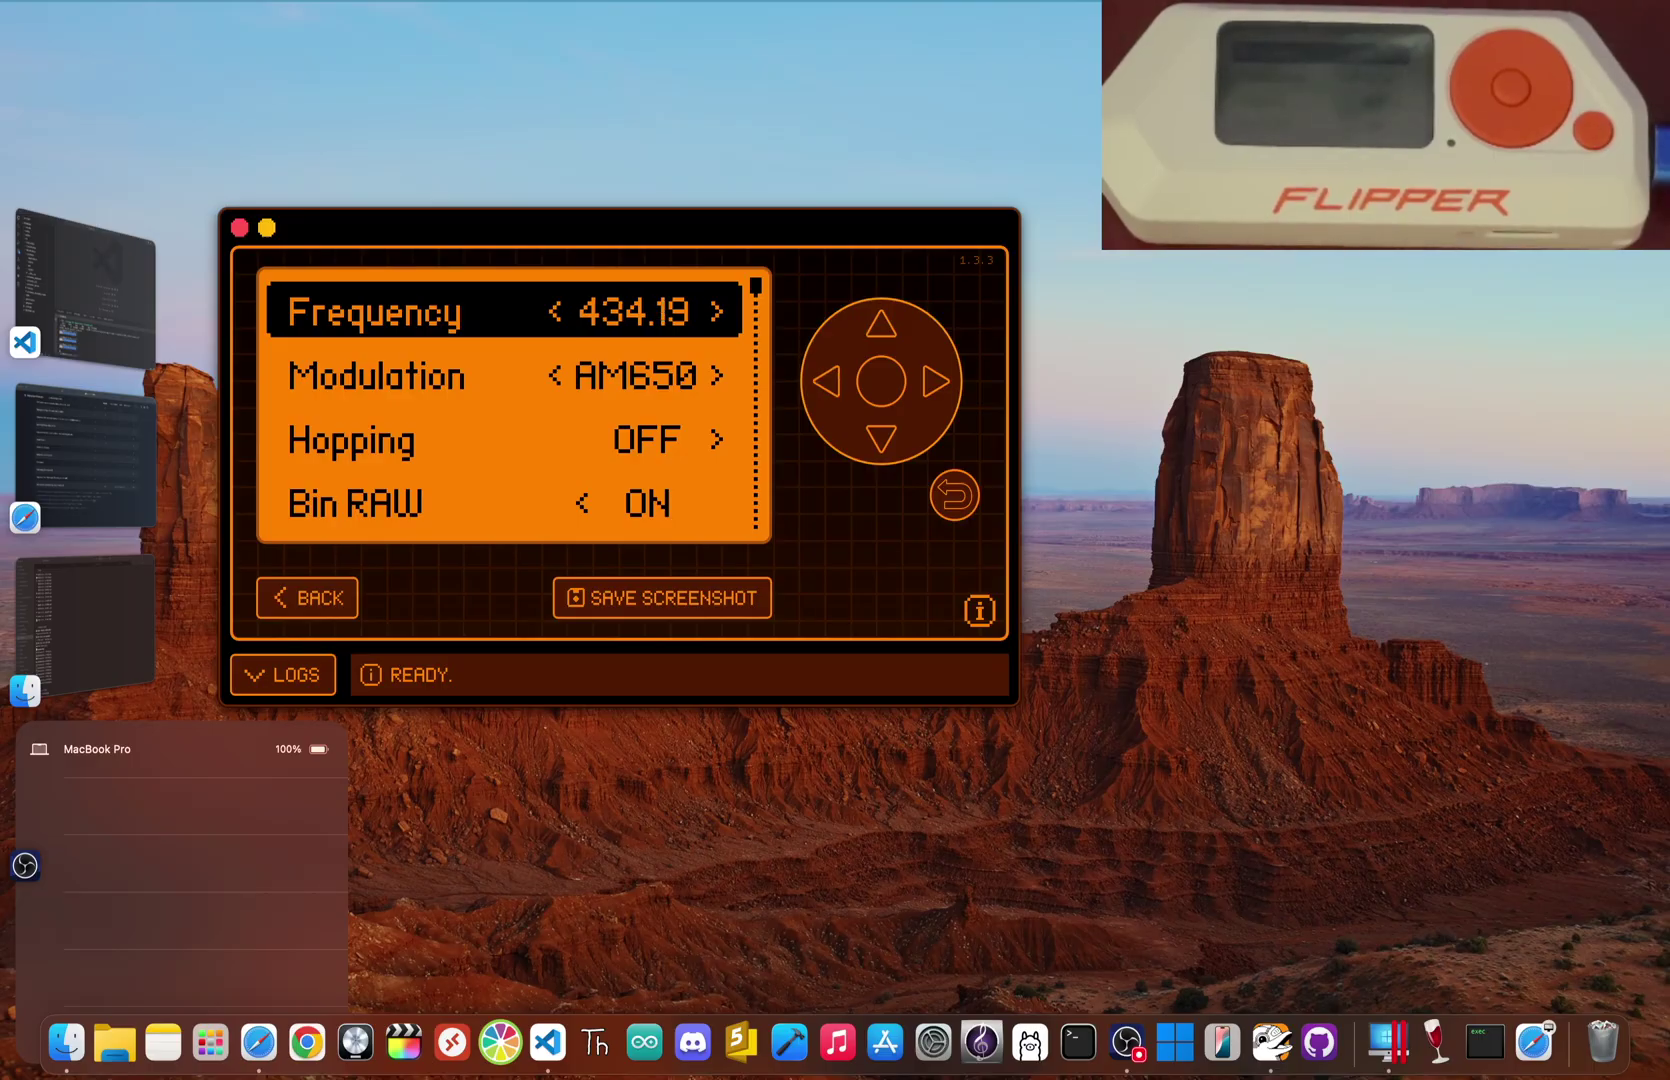
pyautogui.press('Left')
pyautogui.press('Left')
pyautogui.press('Left')
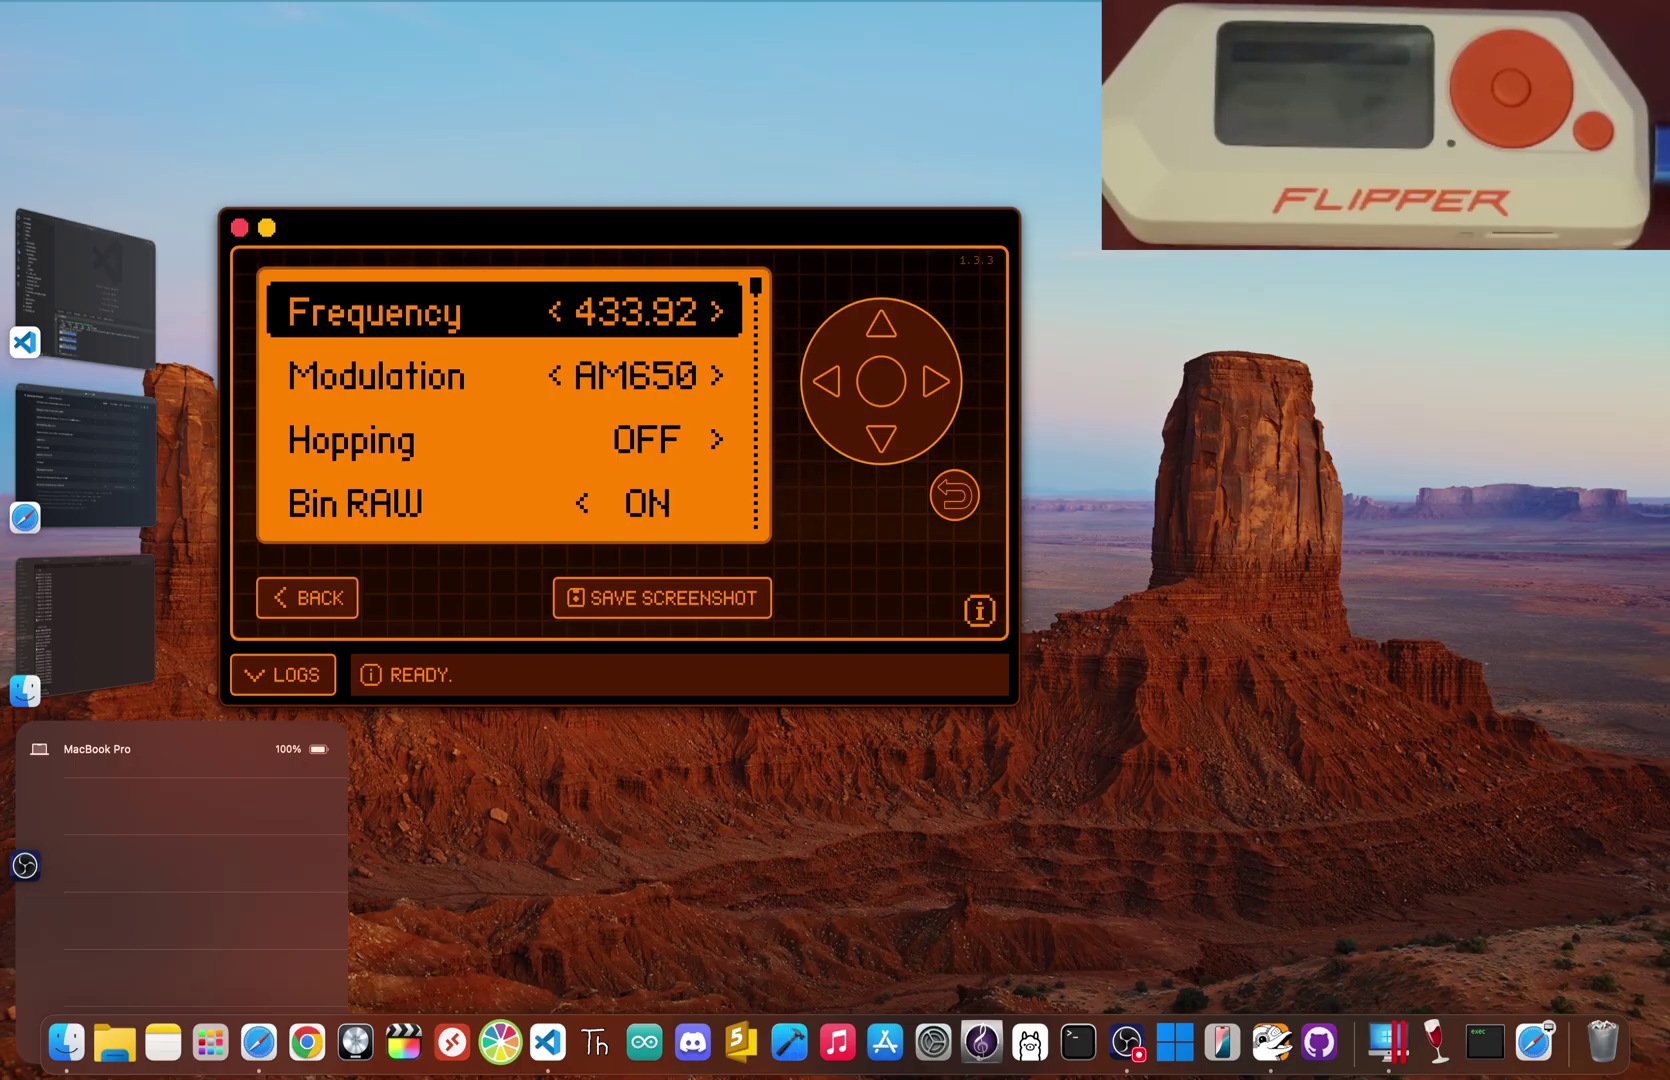
# Lower the Read frequency further to 320.15 MHz and return to the scanning screen.
pyautogui.press('Left')
pyautogui.press('Left')
pyautogui.press('Left')
pyautogui.press('Left')
pyautogui.press('Left')
pyautogui.press('Left')
pyautogui.press('Left')
pyautogui.press('Left')
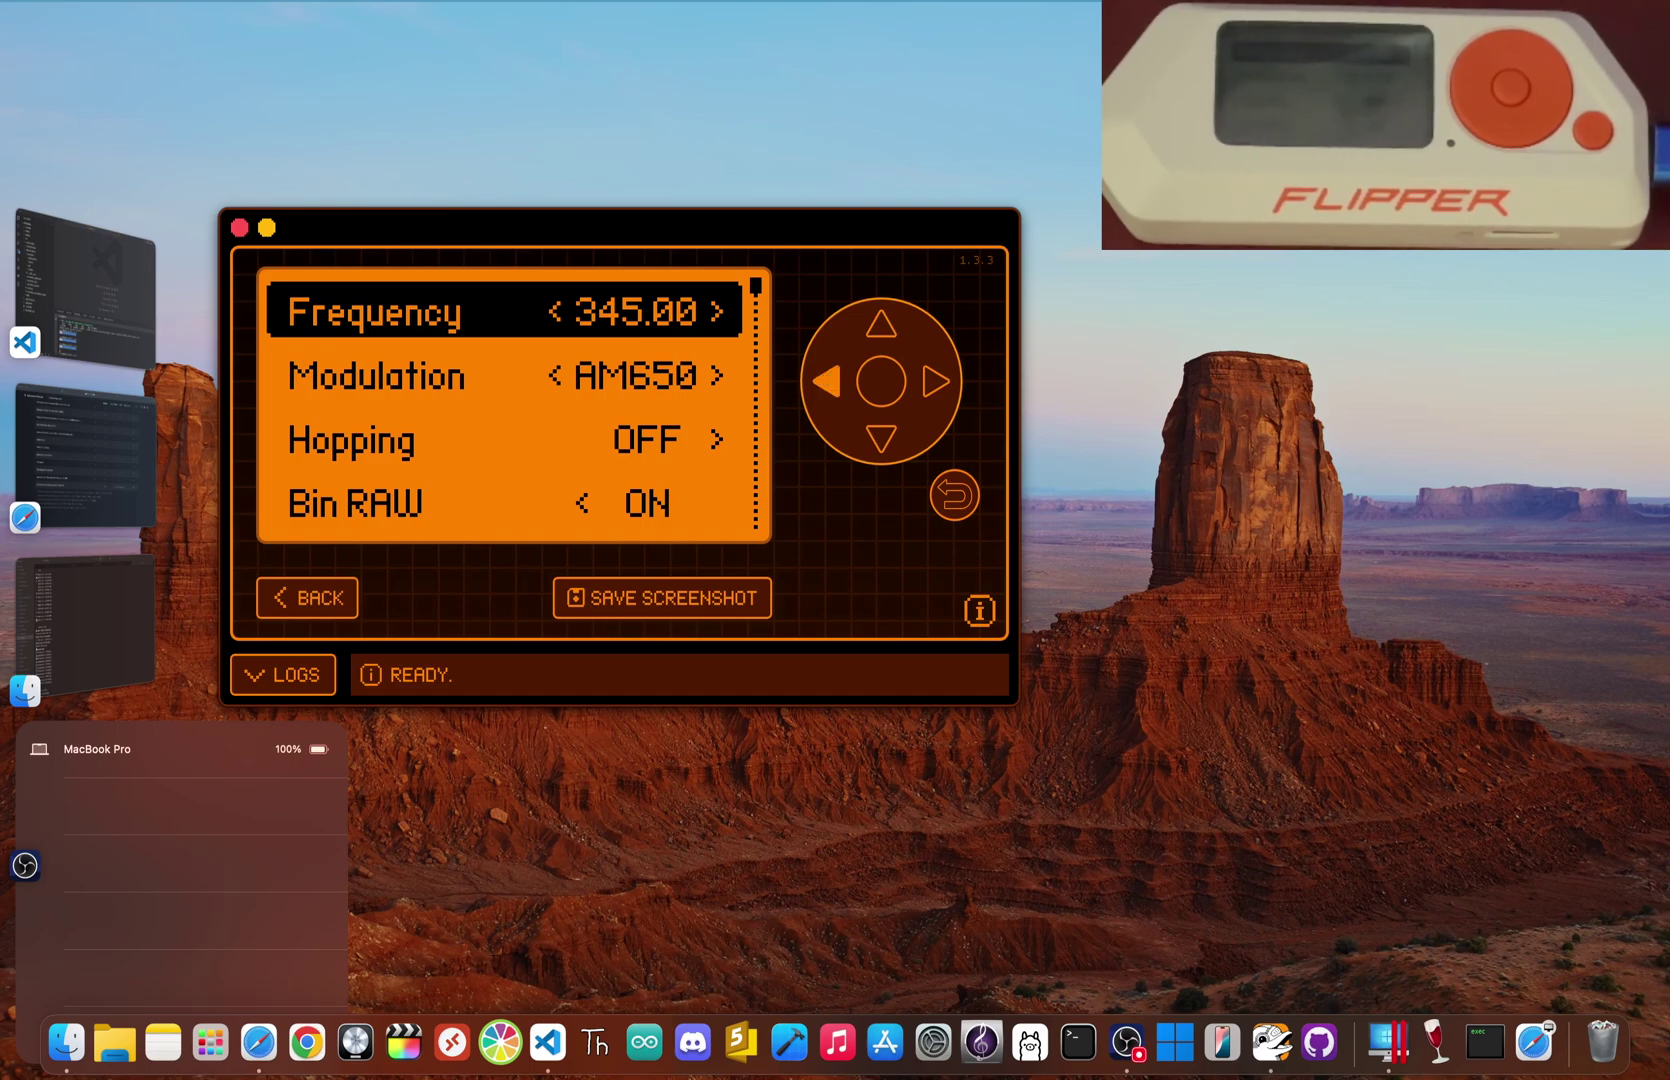
pyautogui.press('Left')
pyautogui.press('Left')
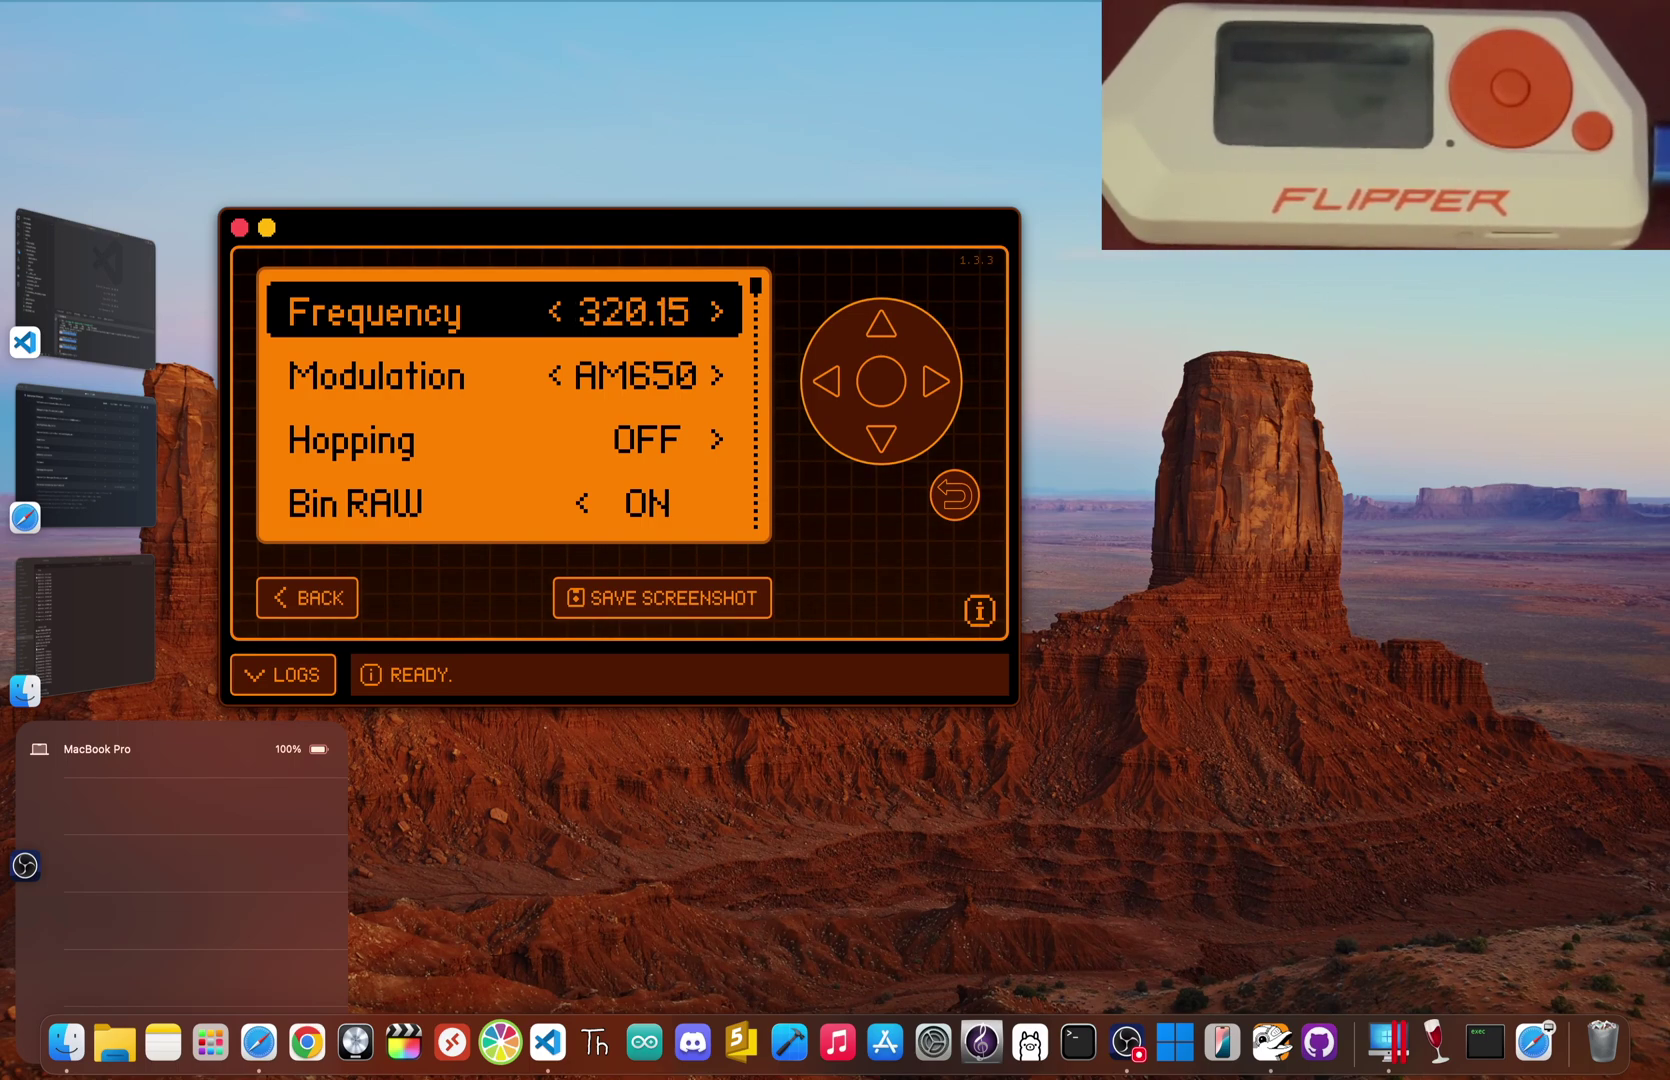
pyautogui.press('BackSpace')
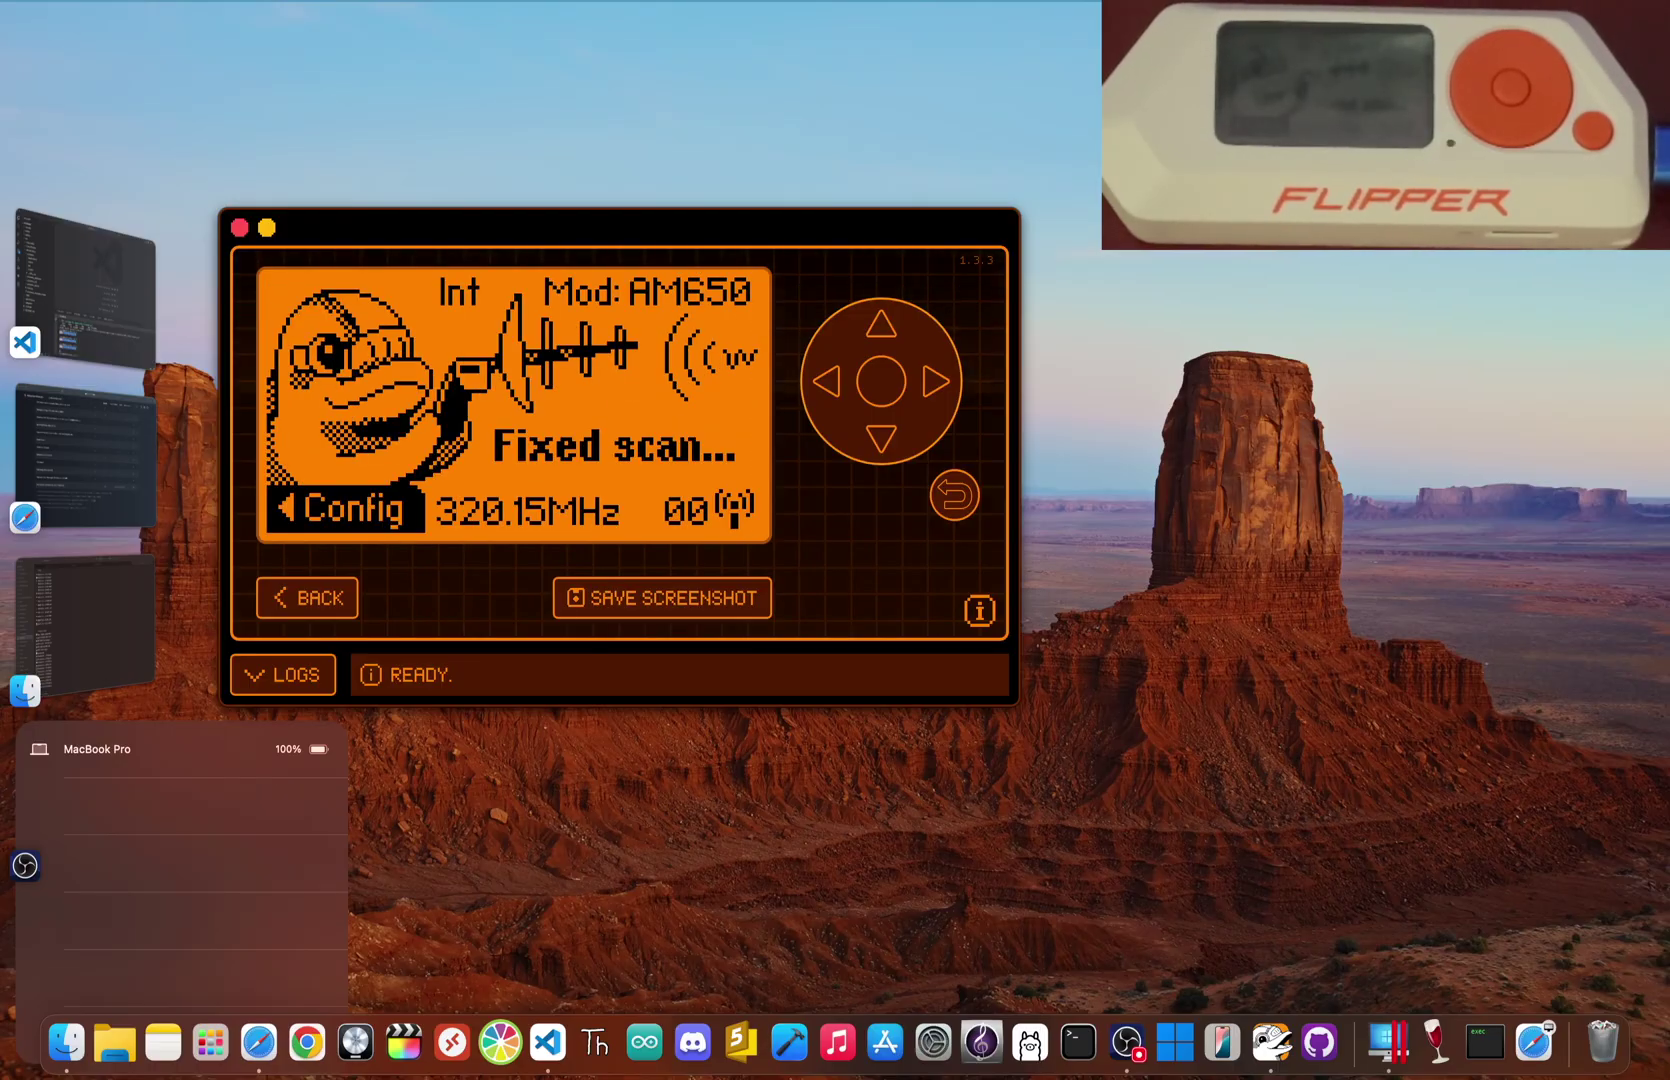
pyautogui.press('BackSpace')
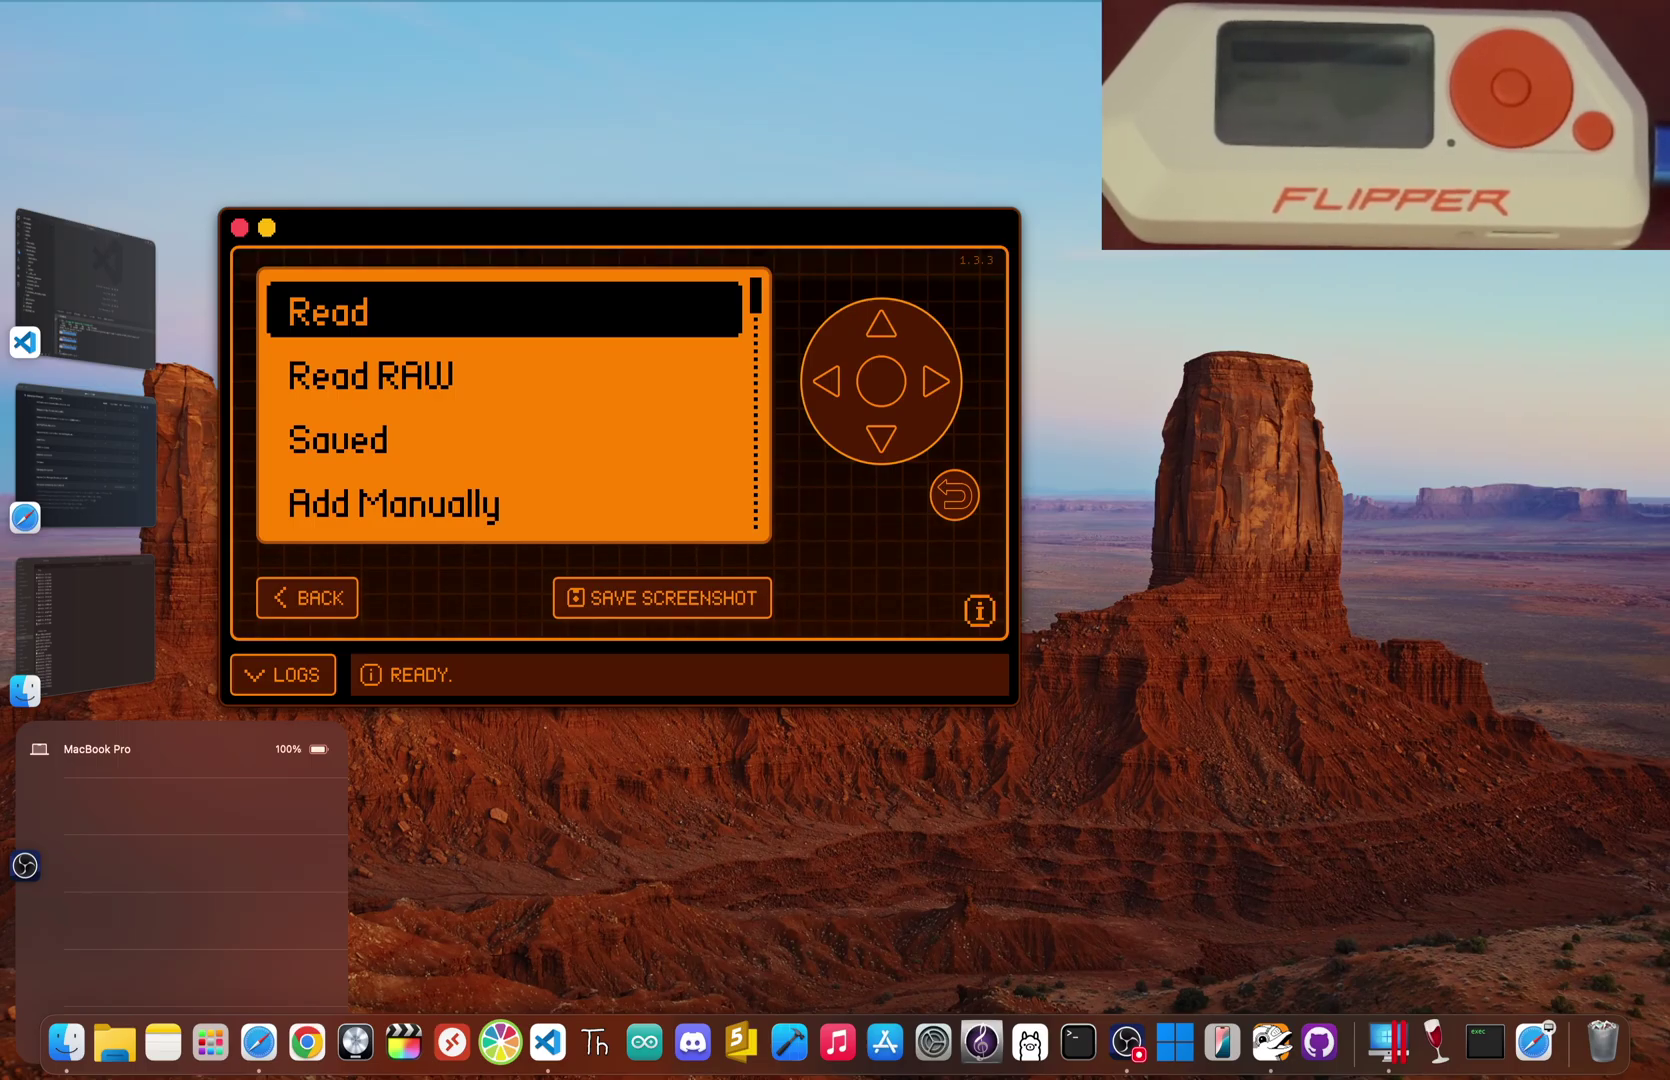
pyautogui.press('BackSpace')
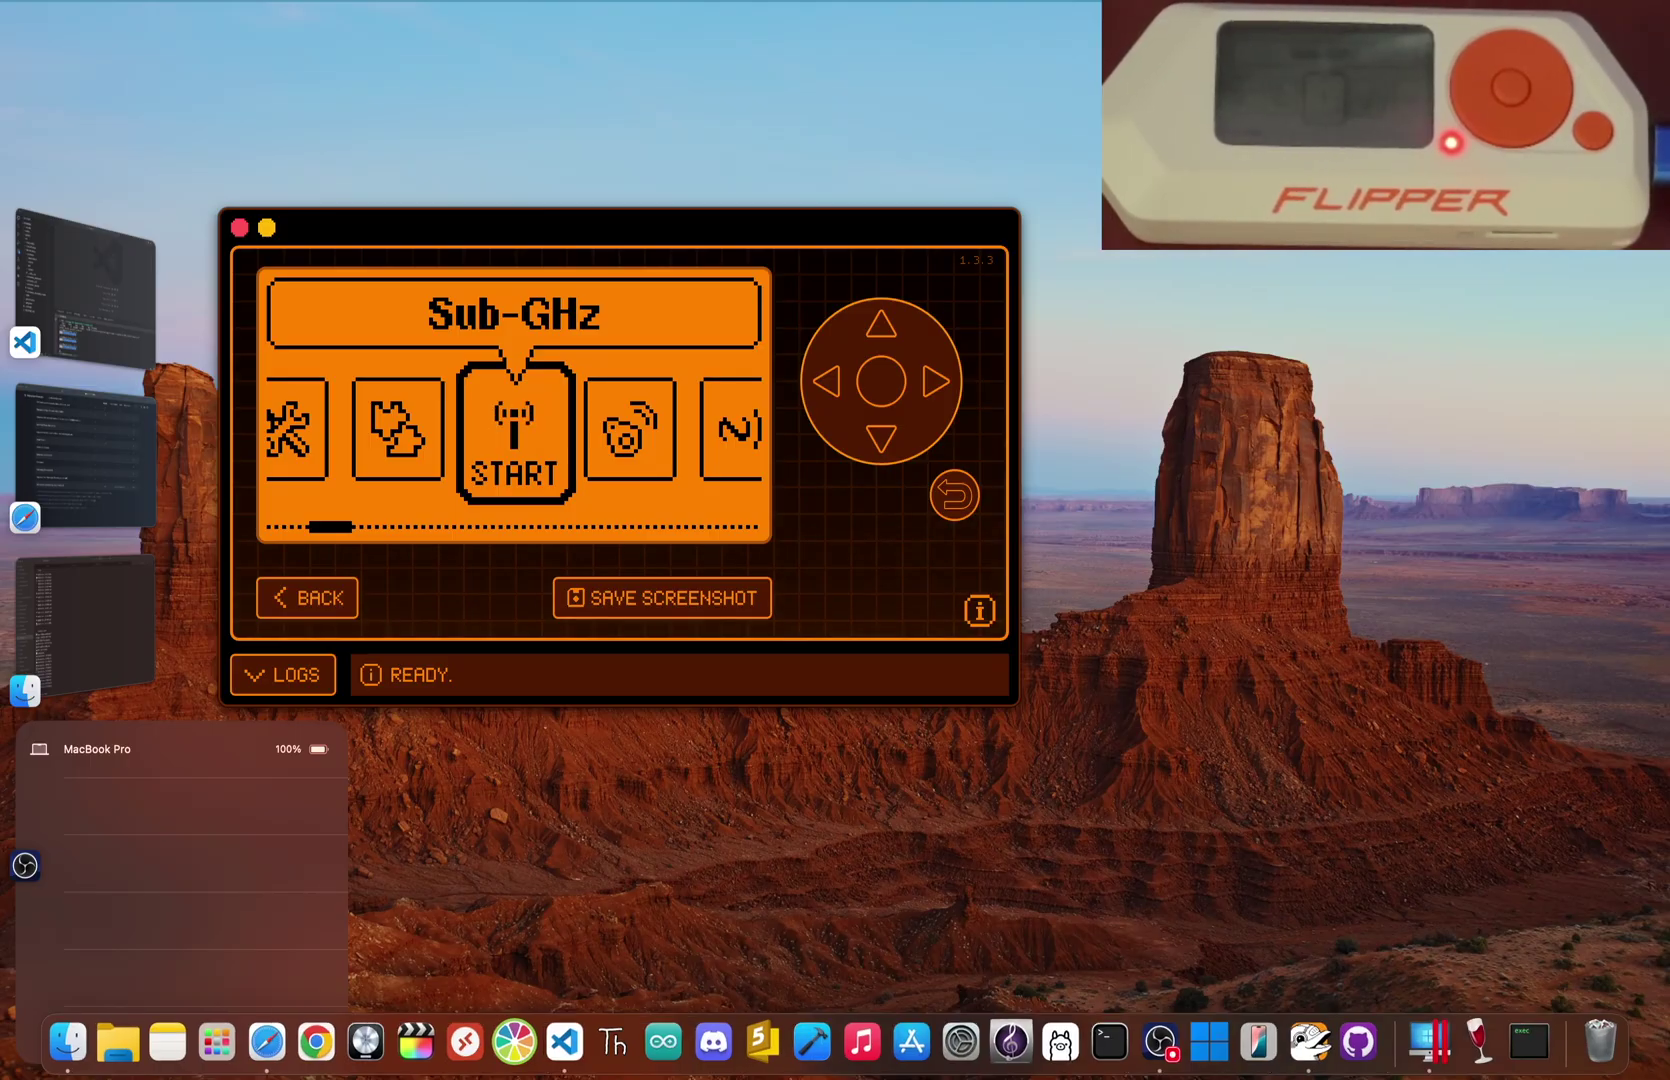
pyautogui.press('BackSpace')
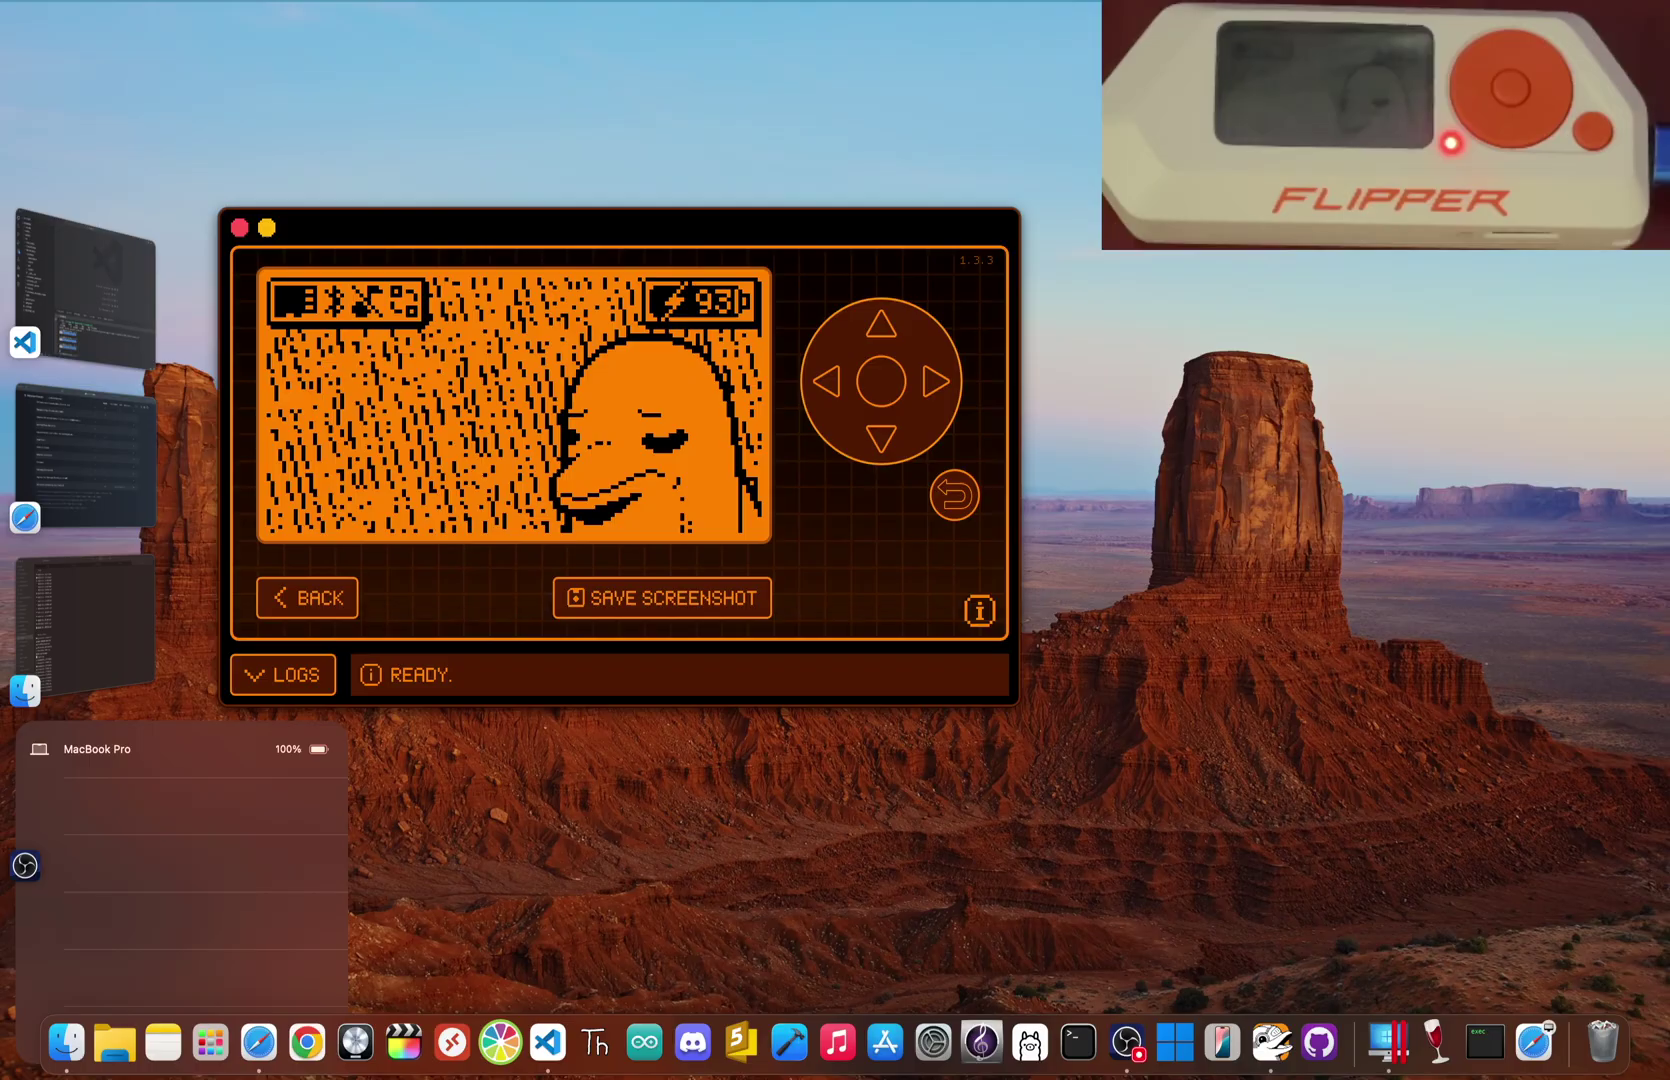
# View the Flipper's passport with its mood and level, and return to the desktop.
pyautogui.press('Left')
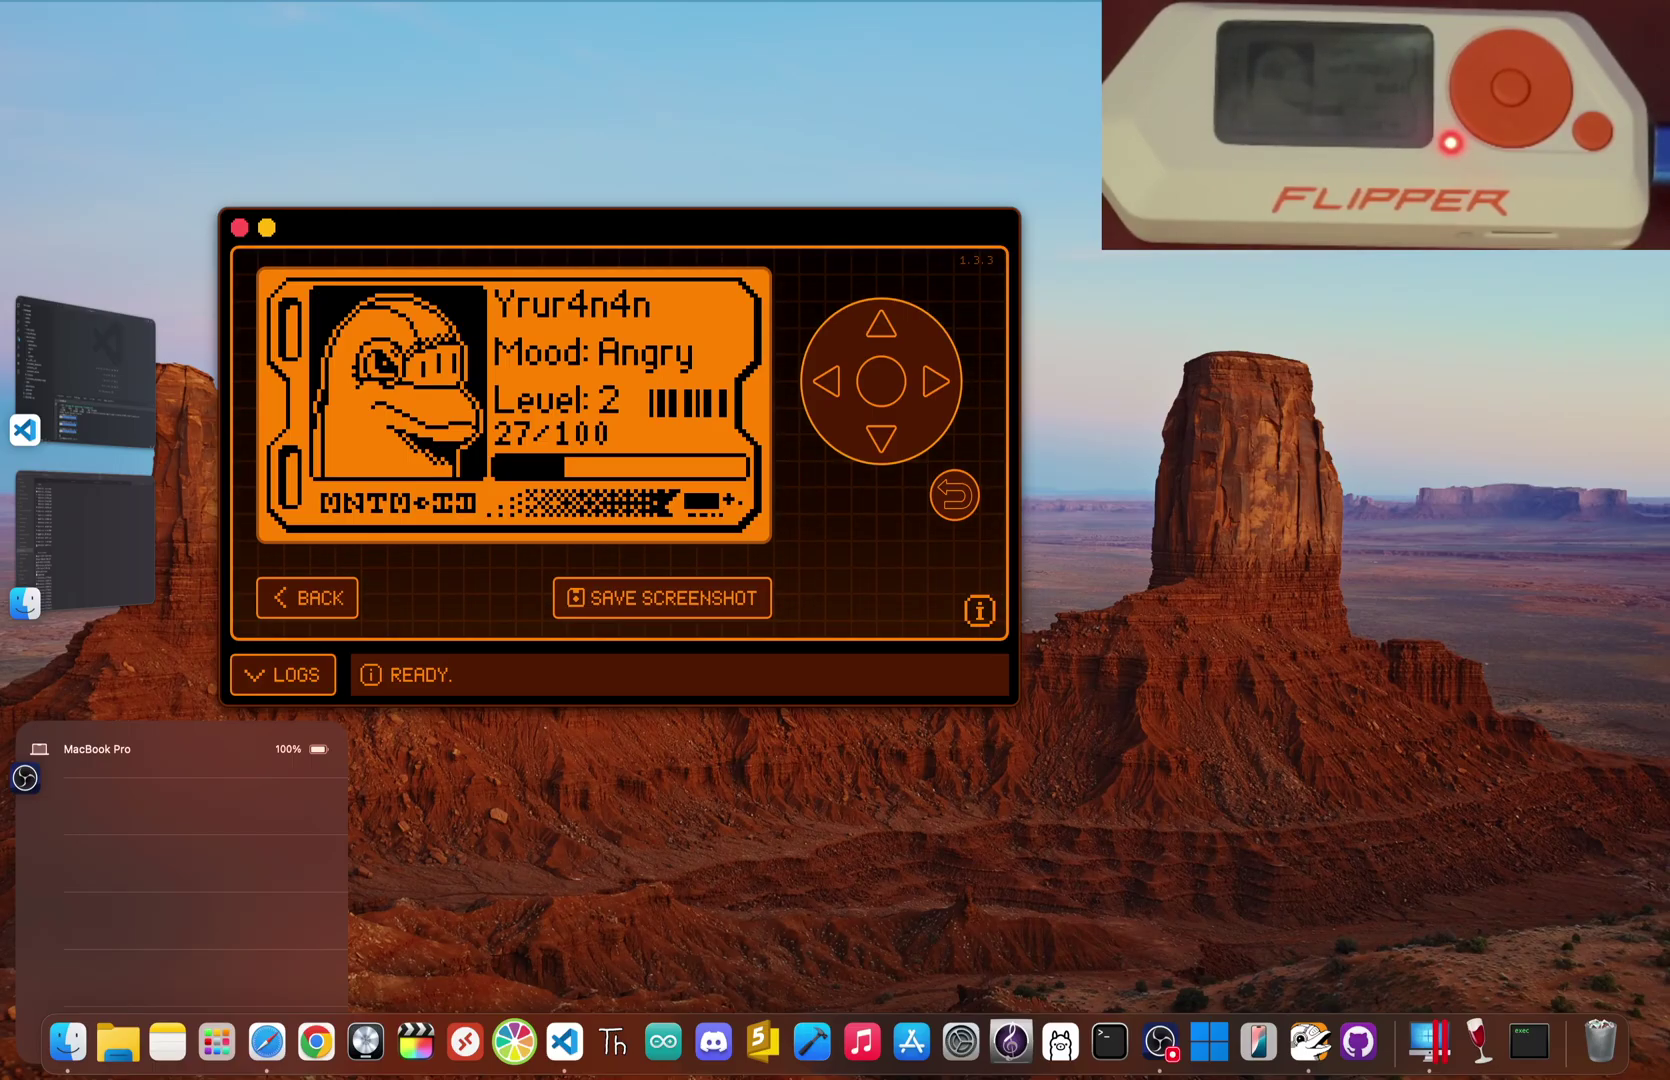
pyautogui.press('BackSpace')
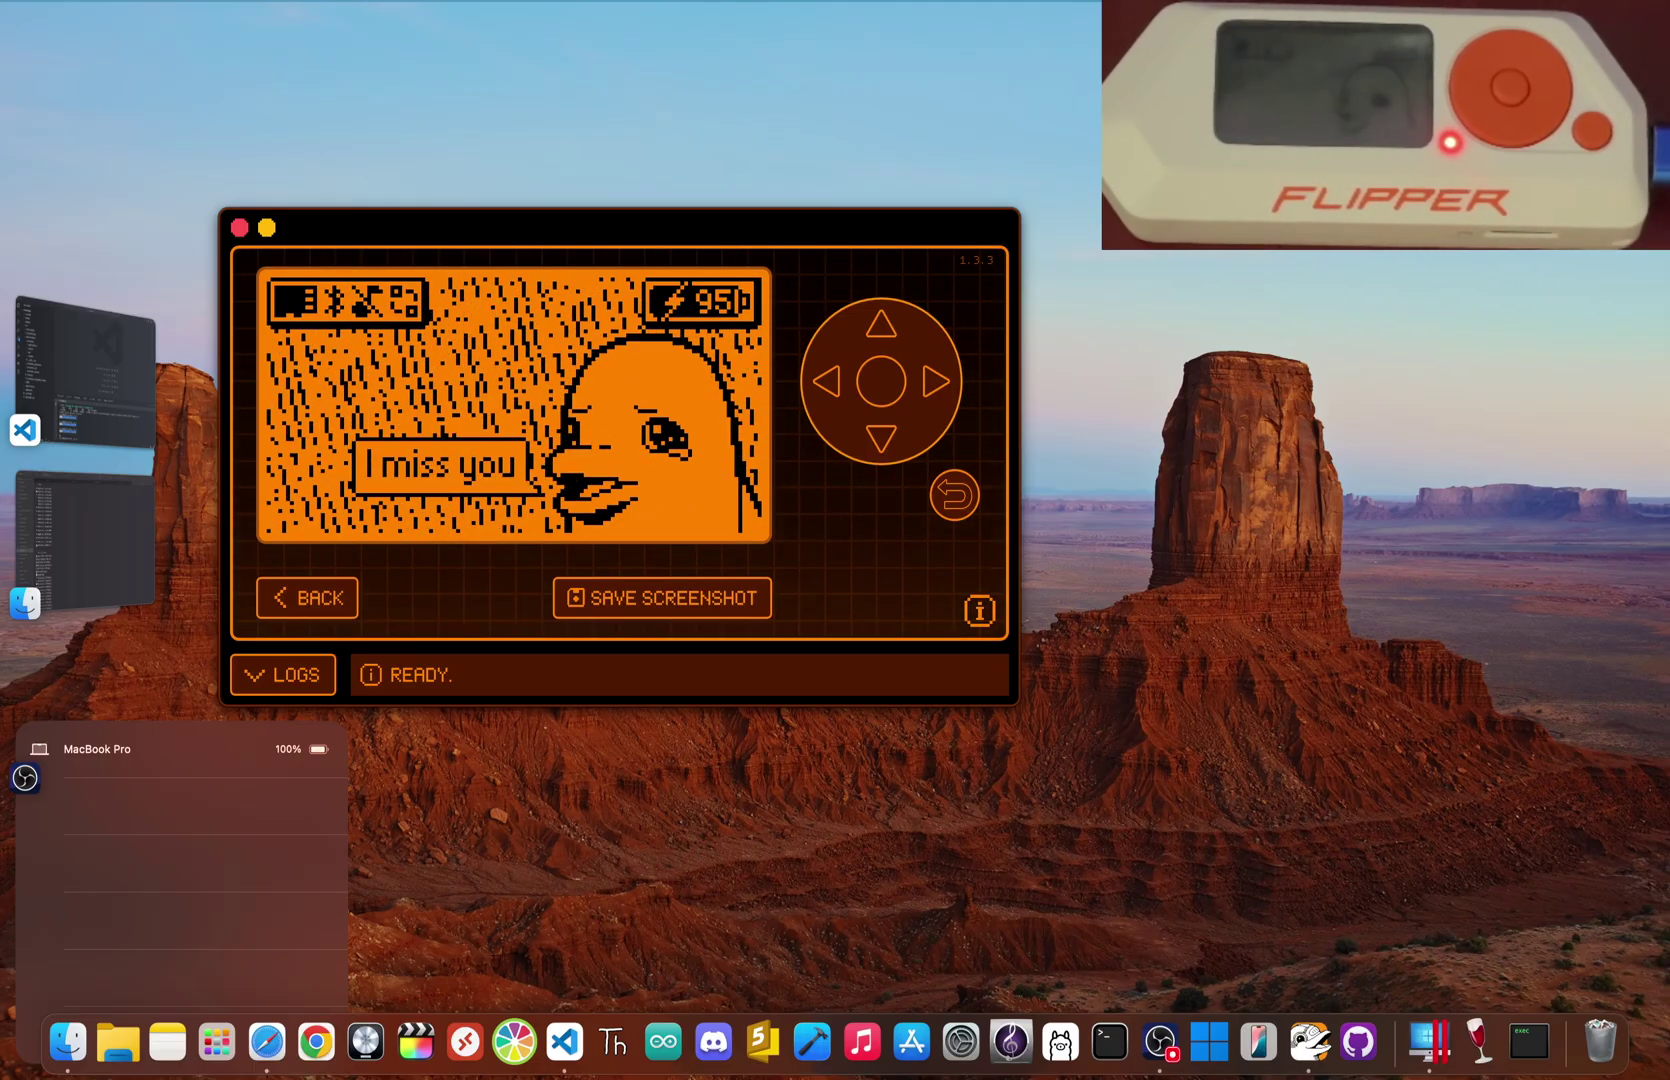
# Open the Flipper's main menu and move through its entries.
pyautogui.press('Return')
pyautogui.press('Right')
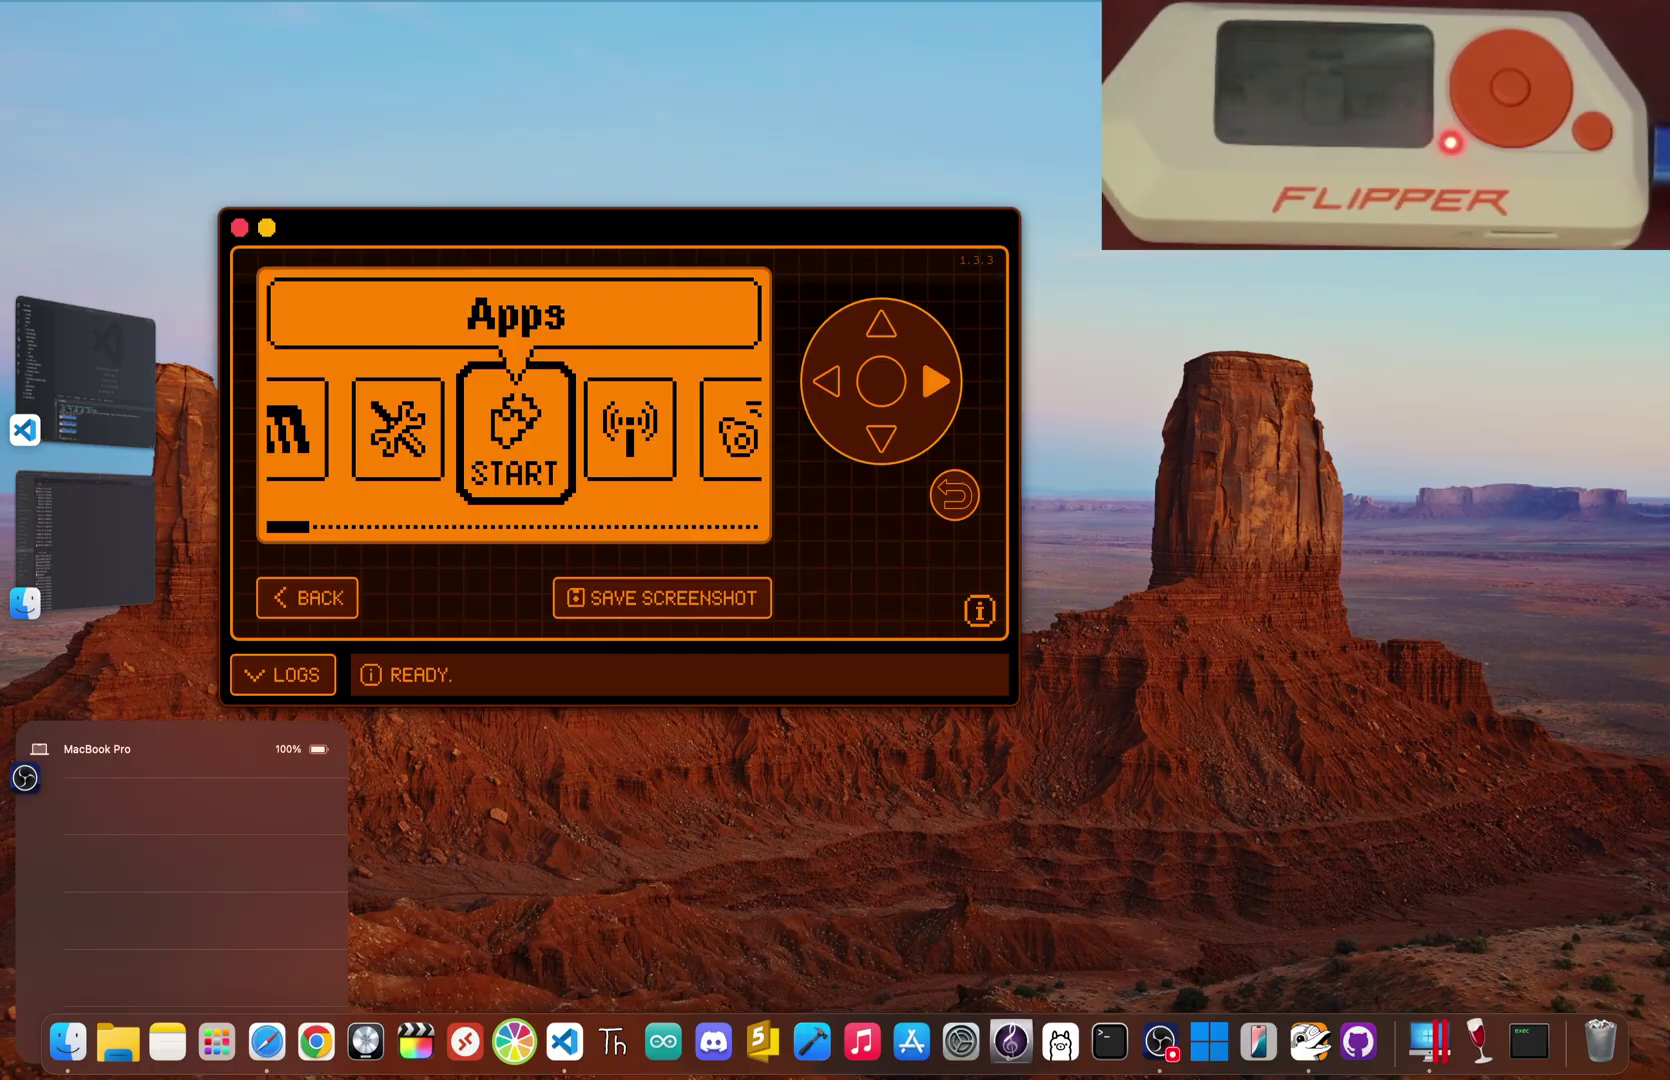